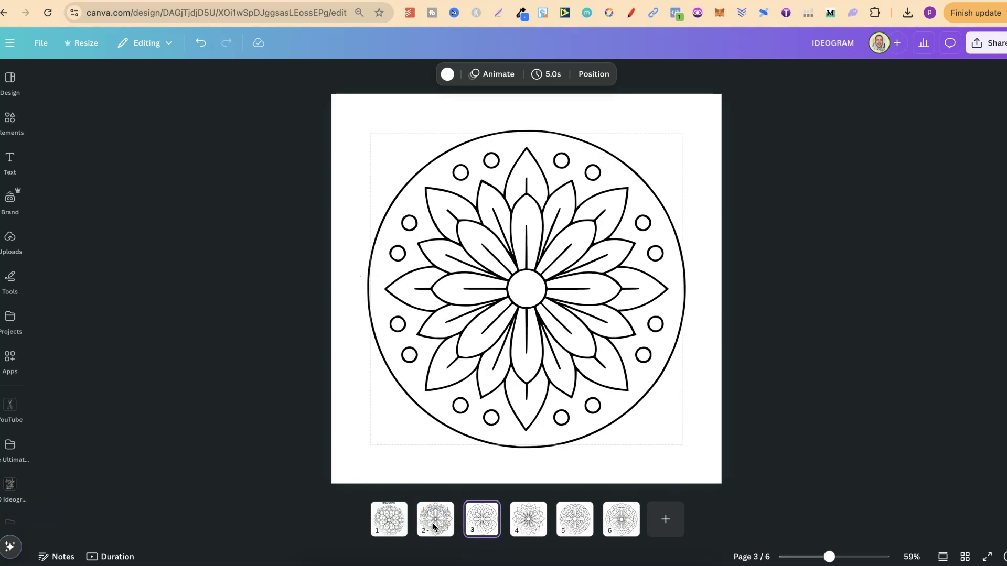
# Flip through the Canva design's pages 3 to 6, back to page 1, then page 2
pyautogui.press('Right')
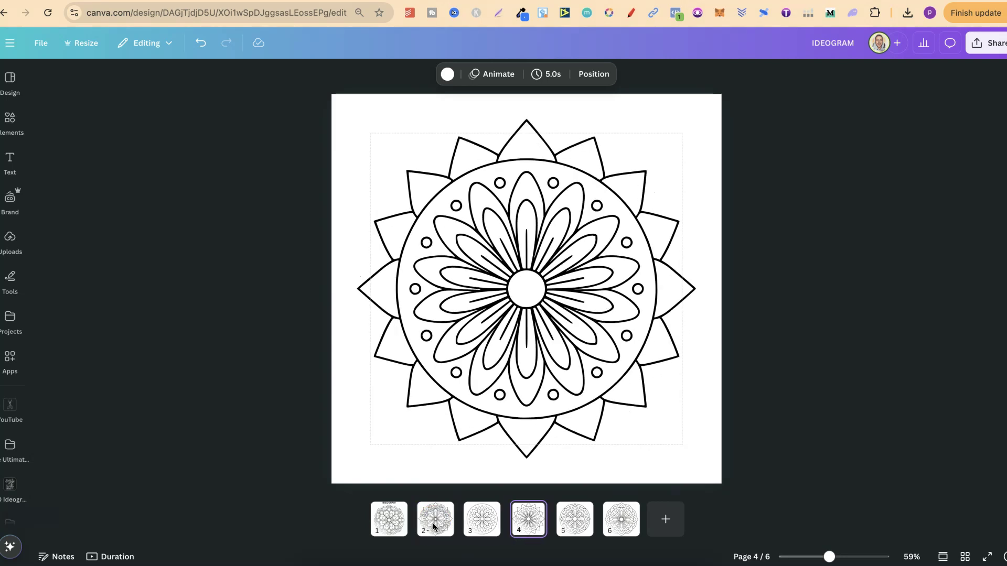
pyautogui.press('Right')
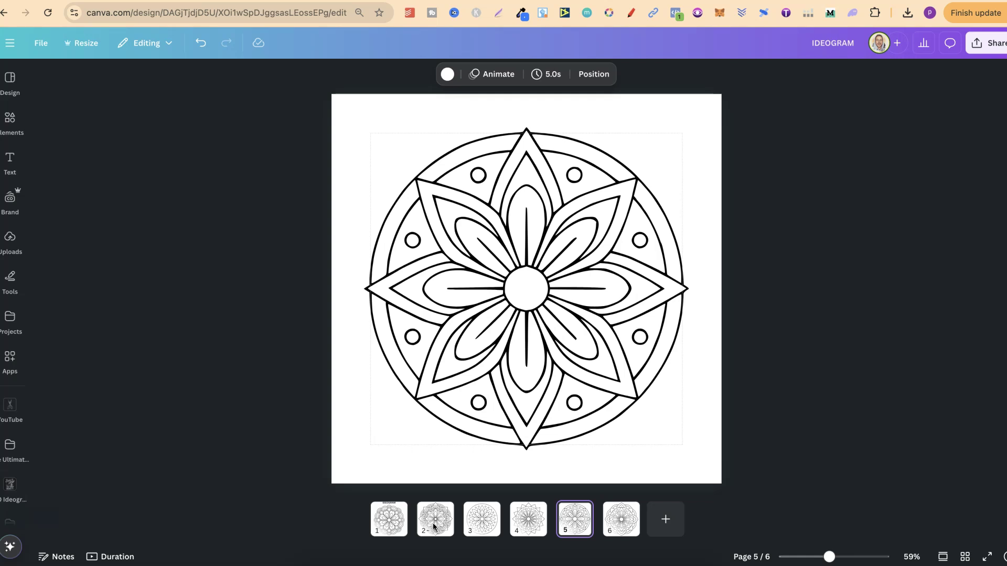
pyautogui.press('Right')
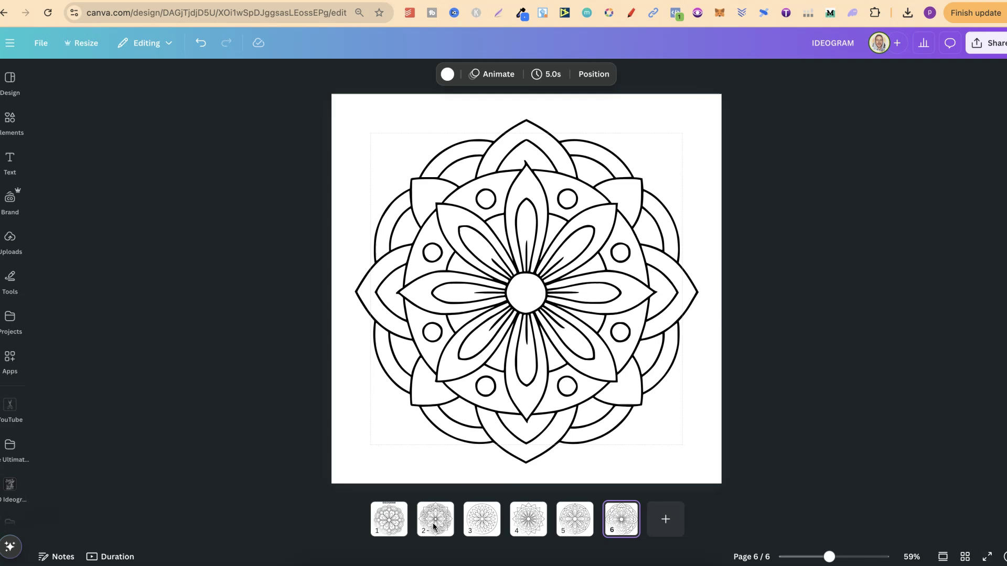
pyautogui.press('Left')
pyautogui.press('Left')
pyautogui.press('Left')
pyautogui.press('Left')
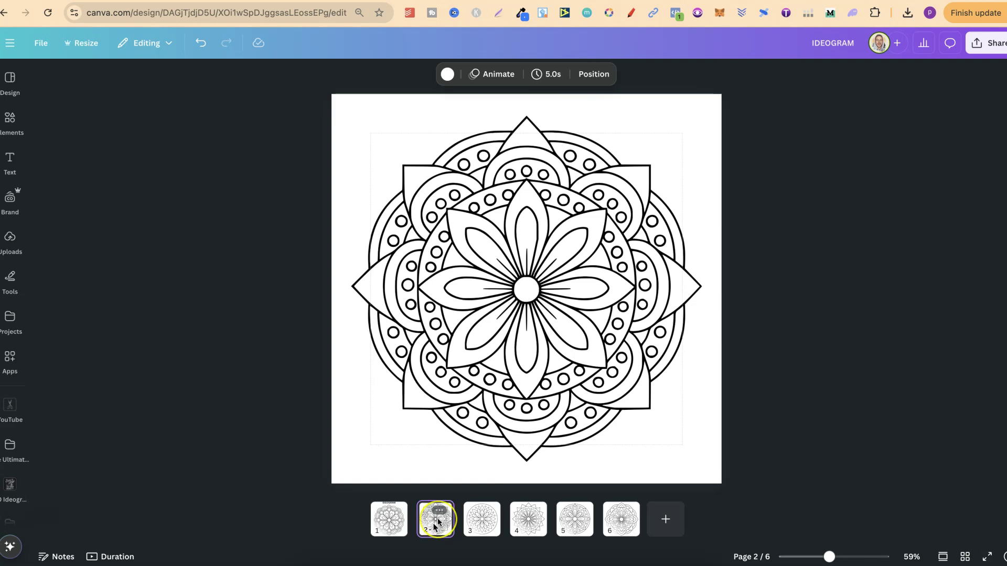
pyautogui.click(438, 520)
pyautogui.press('Left')
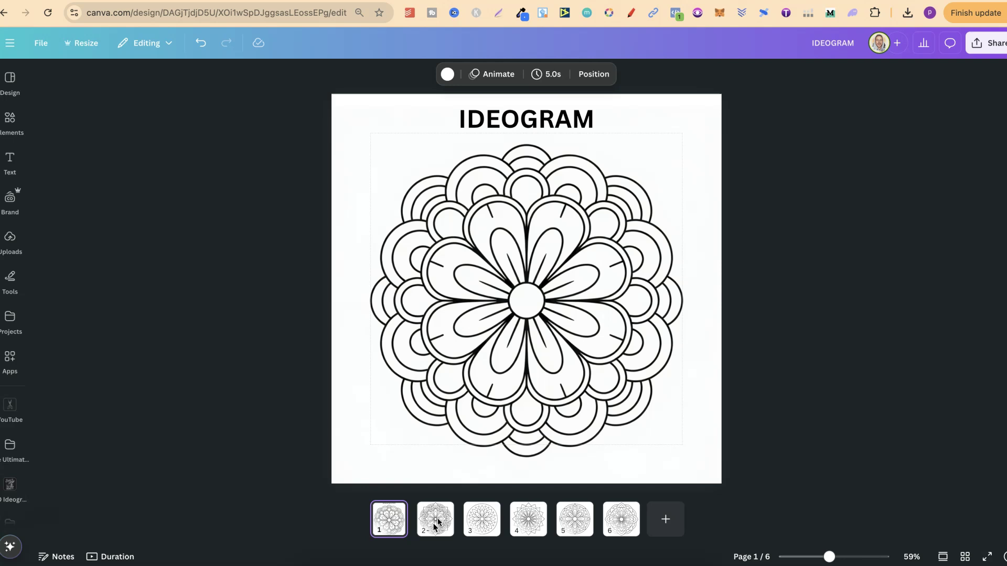
pyautogui.click(438, 522)
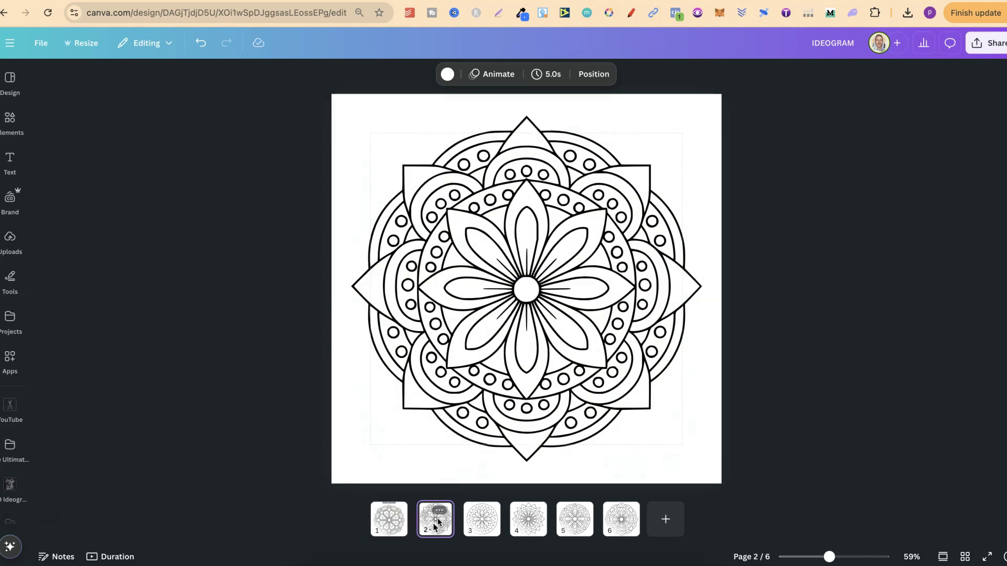
# Scale the page 2 mandala up so it overflows the left and bottom page edges
pyautogui.click(609, 391)
pyautogui.moveTo(332, 485); pyautogui.dragTo(105, 493)
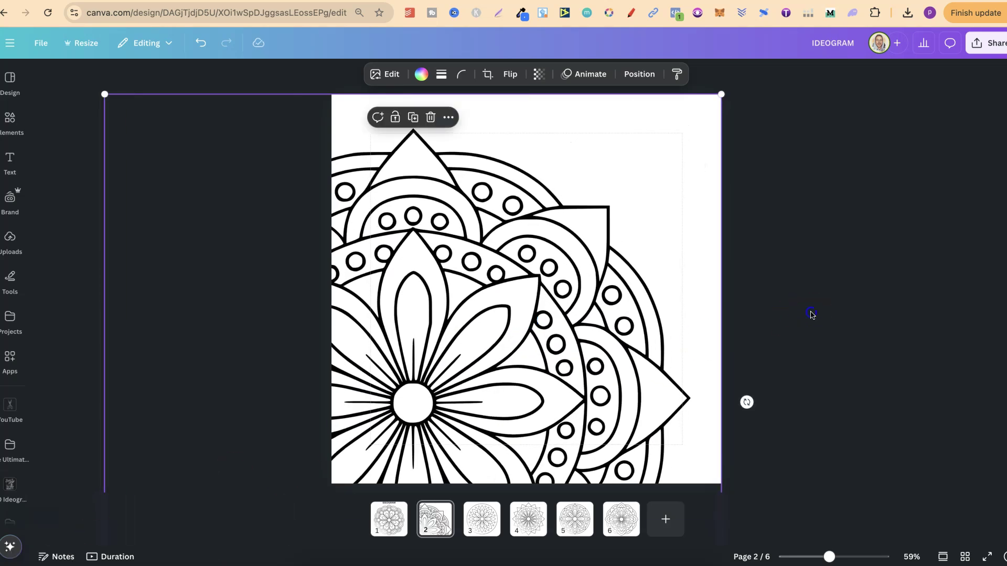
pyautogui.click(731, 249)
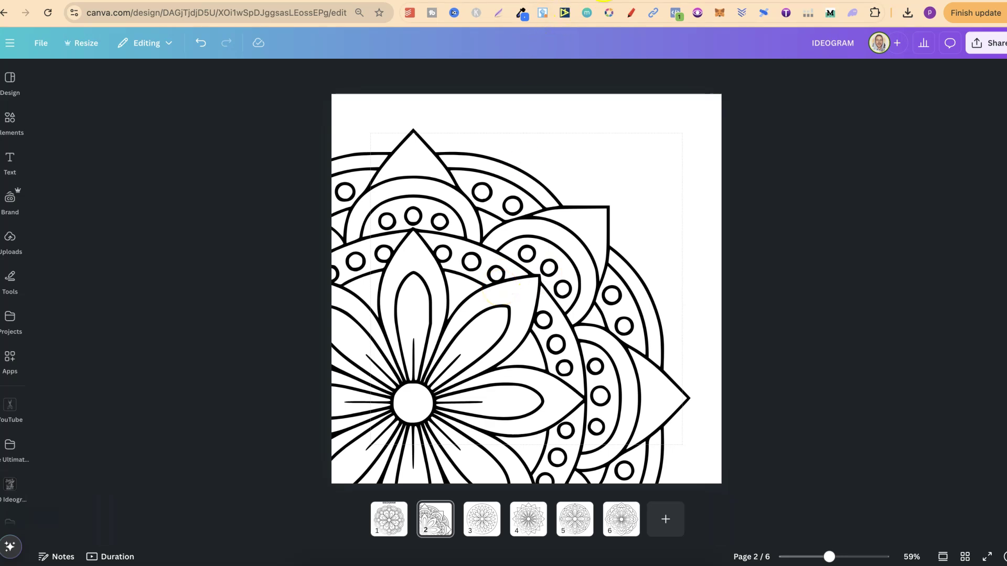
# Switch to Kittl and zoom to 25%, then to 50%, around the Standard 4 artboard
pyautogui.hotkey('ctrl', 'Tab')
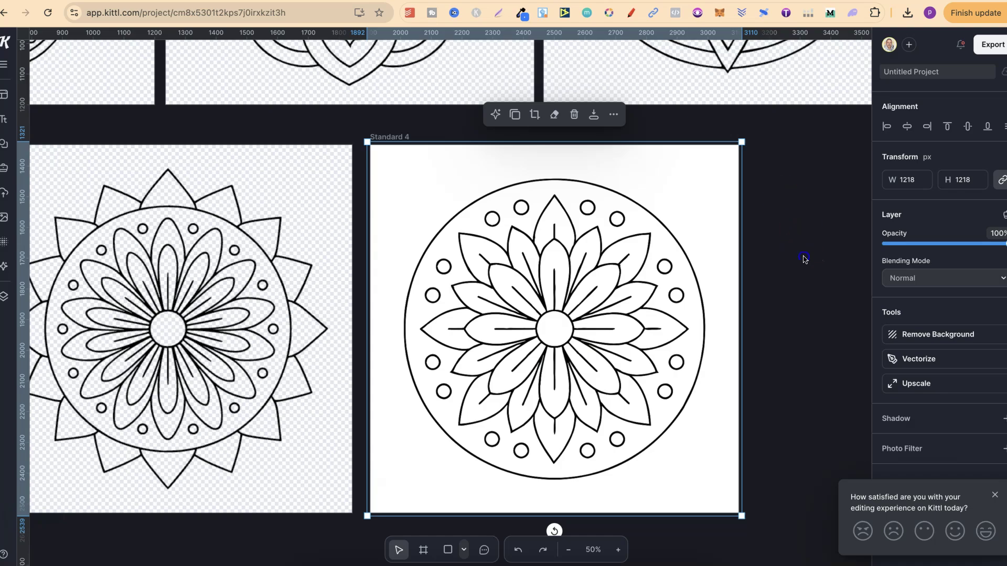
pyautogui.click(802, 257)
pyautogui.click(567, 551)
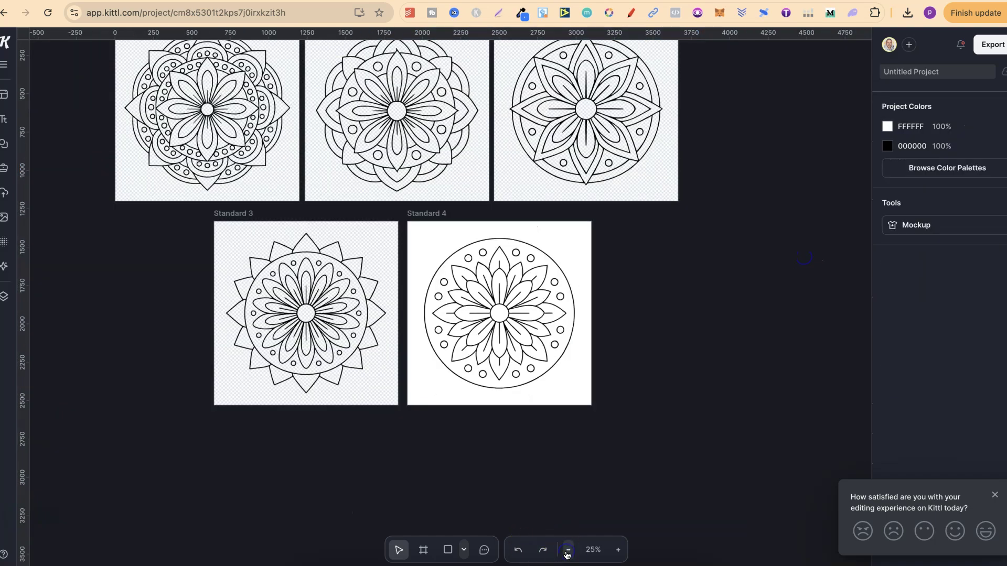
pyautogui.scroll(3, 657, 354)
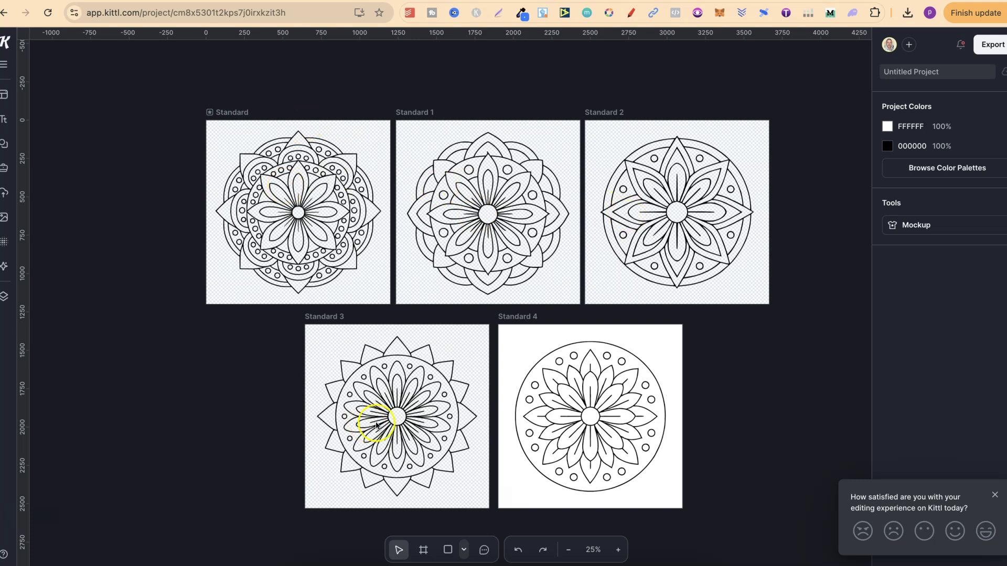
pyautogui.click(618, 550)
pyautogui.hscroll(5, 669, 420)
pyautogui.scroll(-4, 669, 419)
pyautogui.hscroll(-2, 669, 419)
pyautogui.scroll(-1, 669, 420)
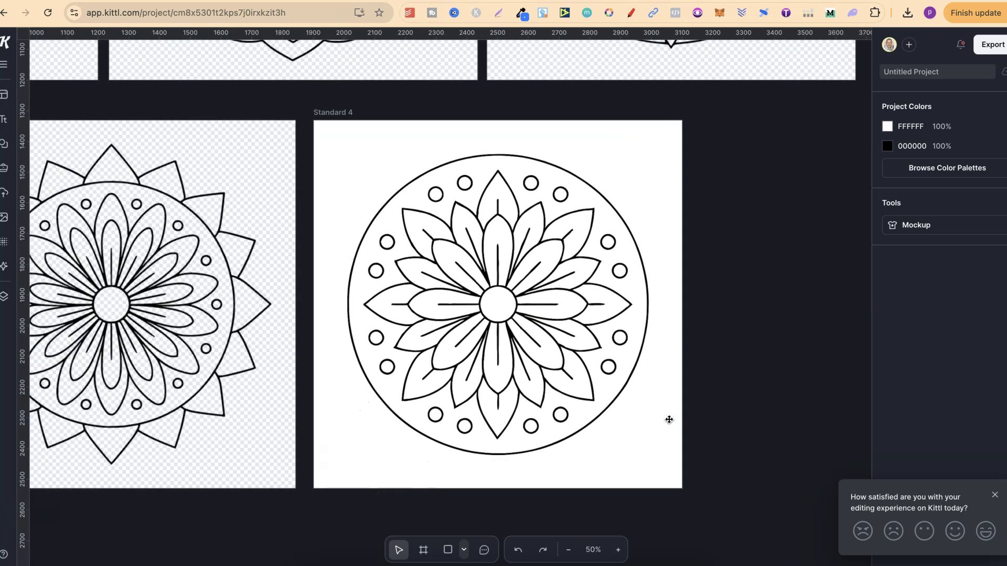
# Remove the Standard 4 mandala's background and vectorize it into a black 980 × 980 illustration
pyautogui.click(498, 294)
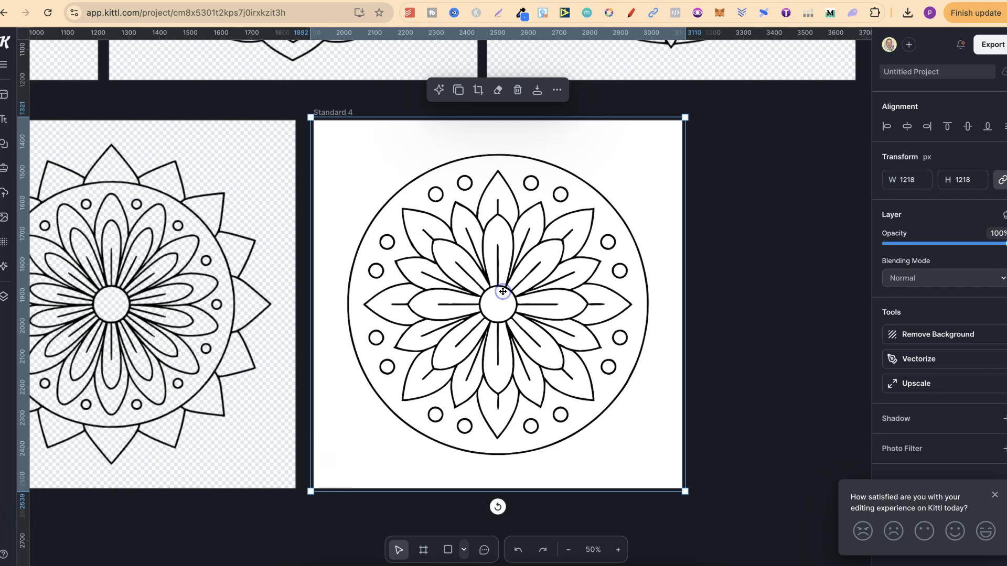
pyautogui.click(923, 334)
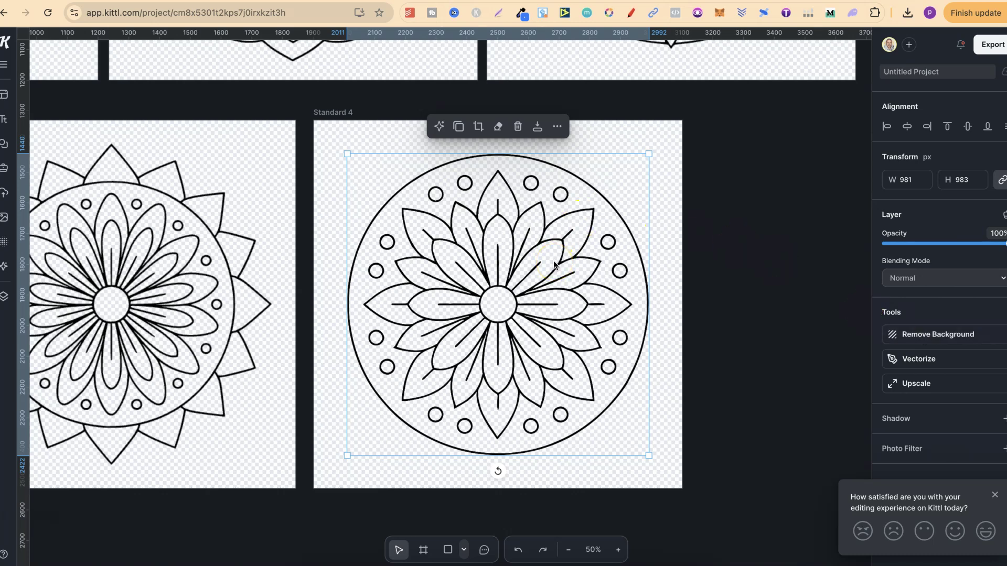
pyautogui.click(941, 362)
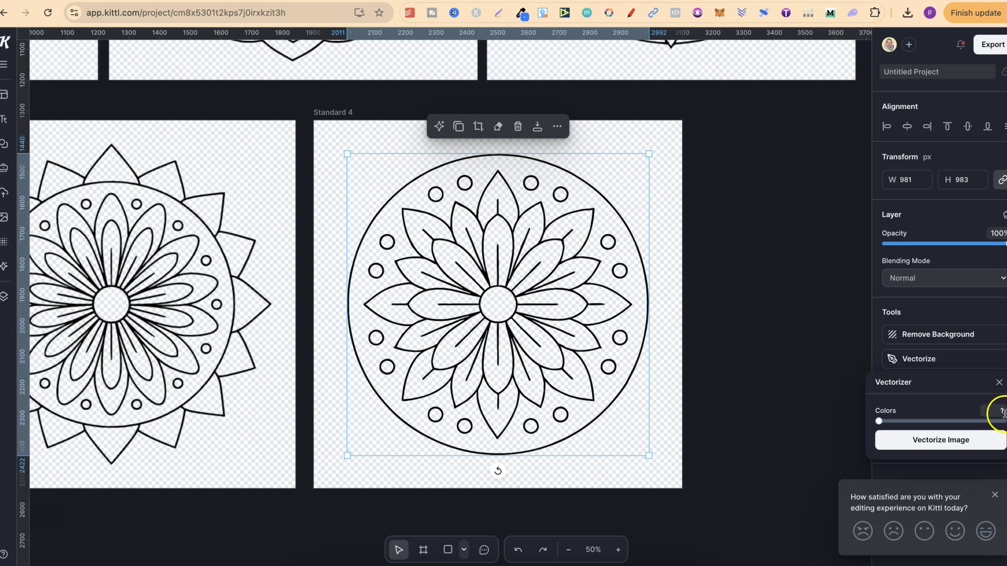
pyautogui.click(915, 445)
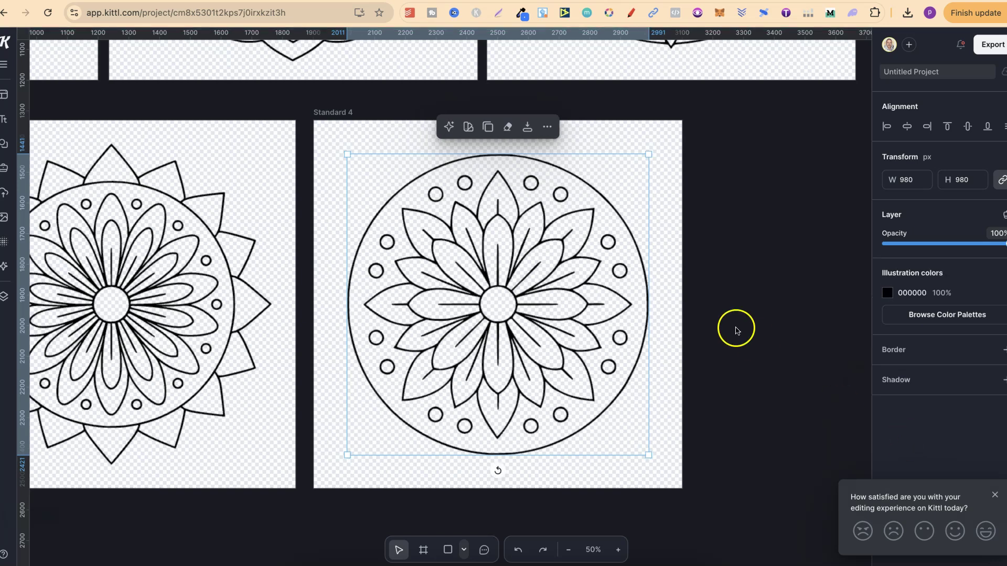
pyautogui.scroll(3, 708, 335)
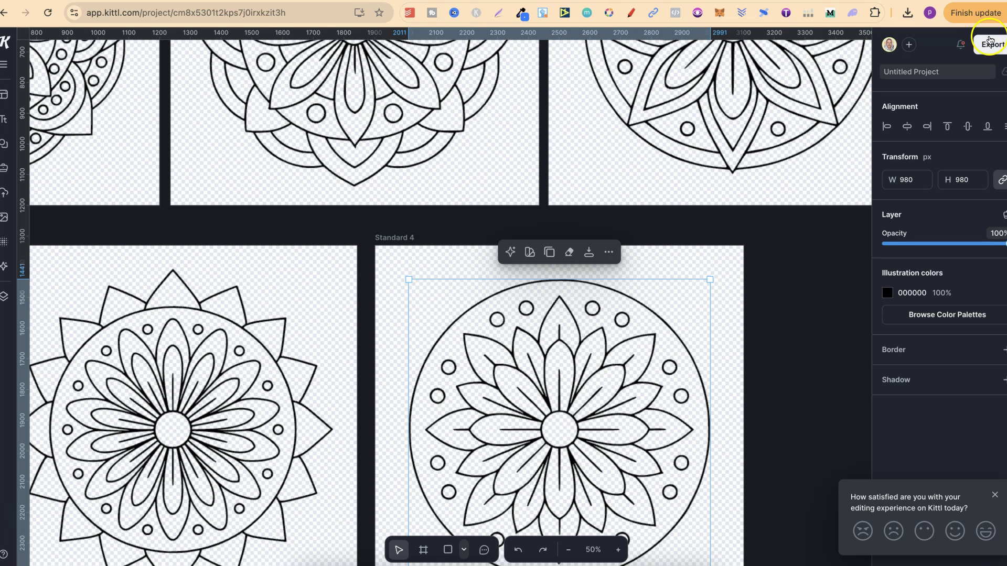
# Export all five Kittl artboards in SVG format instead of PNG
pyautogui.click(992, 44)
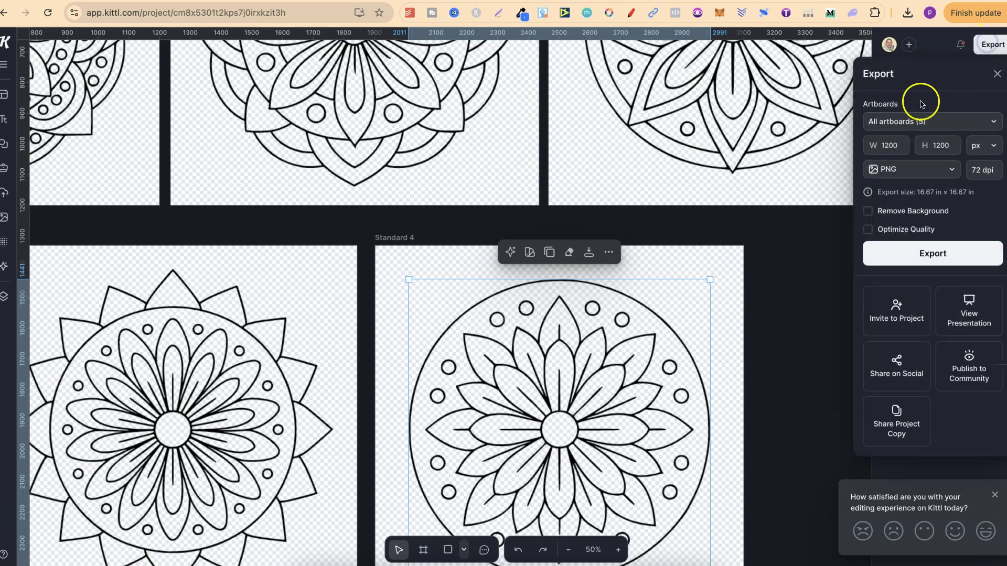
pyautogui.click(895, 169)
pyautogui.click(897, 237)
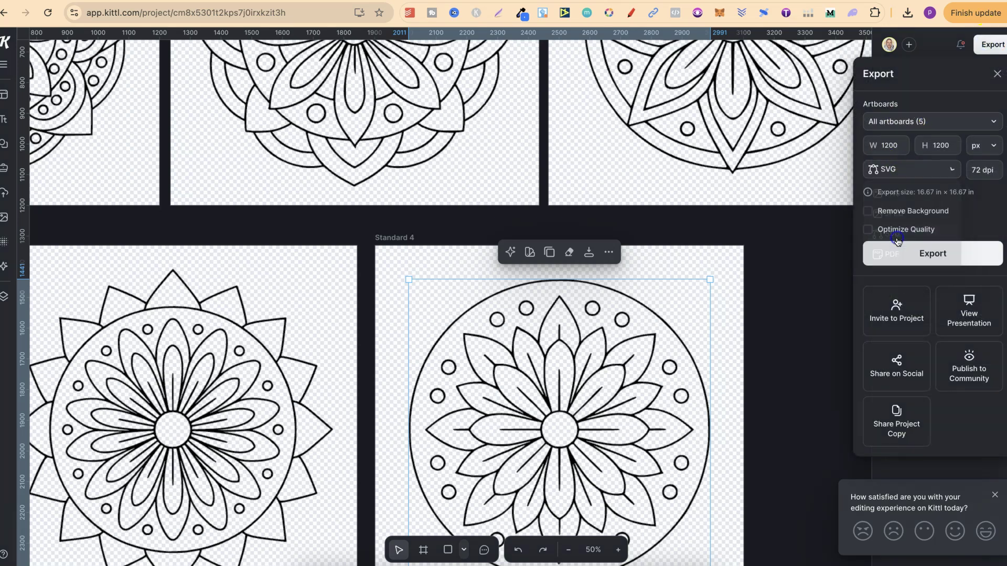
pyautogui.click(933, 256)
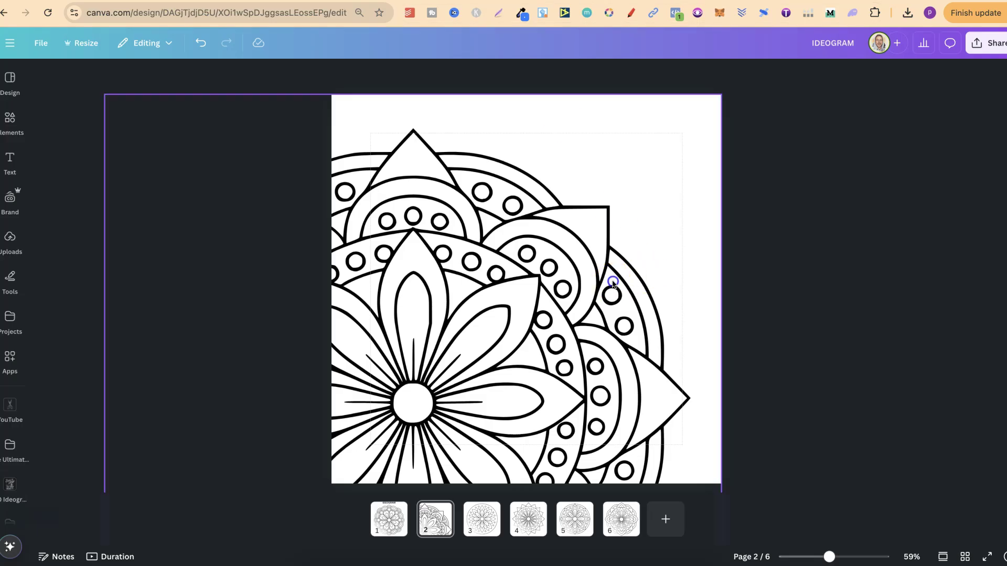
# Undo the page 2 mandala enlargement in Canva so it returns to its original size
pyautogui.click(612, 282)
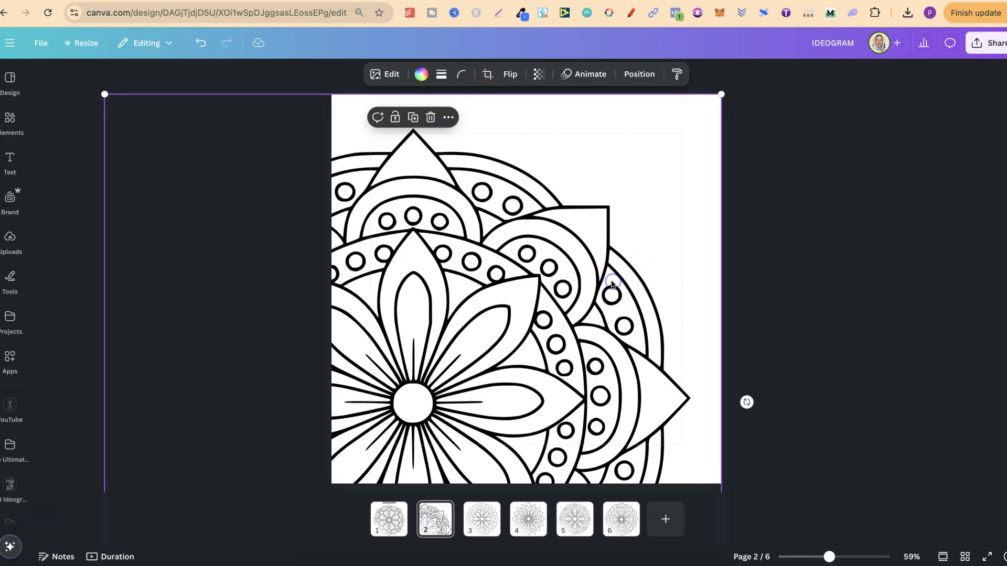
pyautogui.click(197, 45)
pyautogui.click(822, 344)
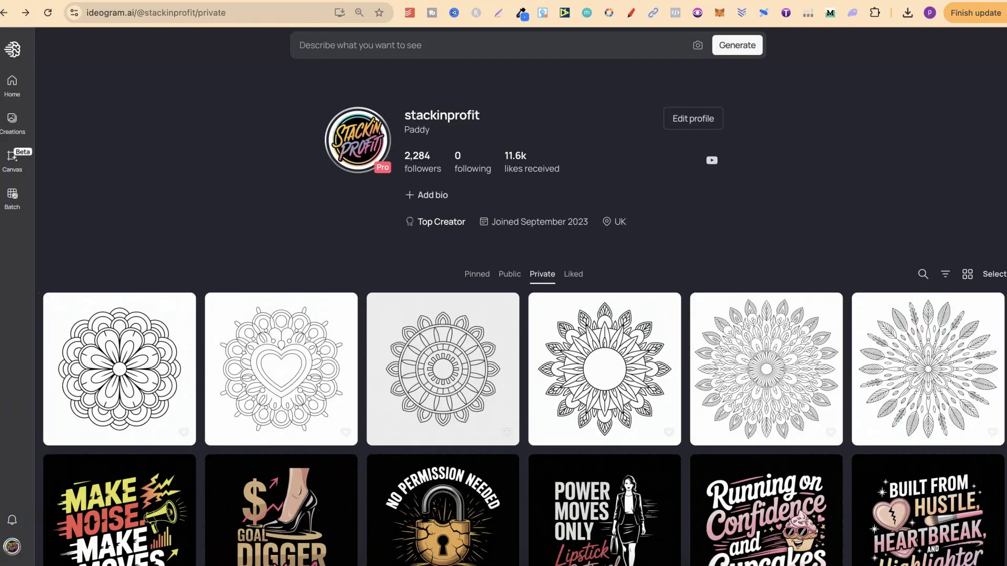
# Make the first three Ideogram mandala images public
pyautogui.hotkey('ctrl', 'Tab')
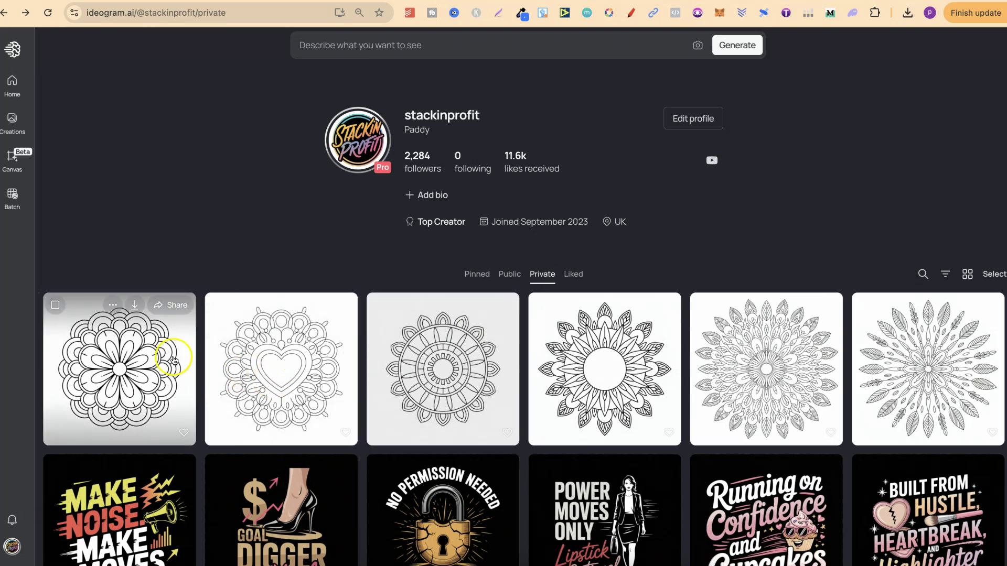
pyautogui.click(108, 306)
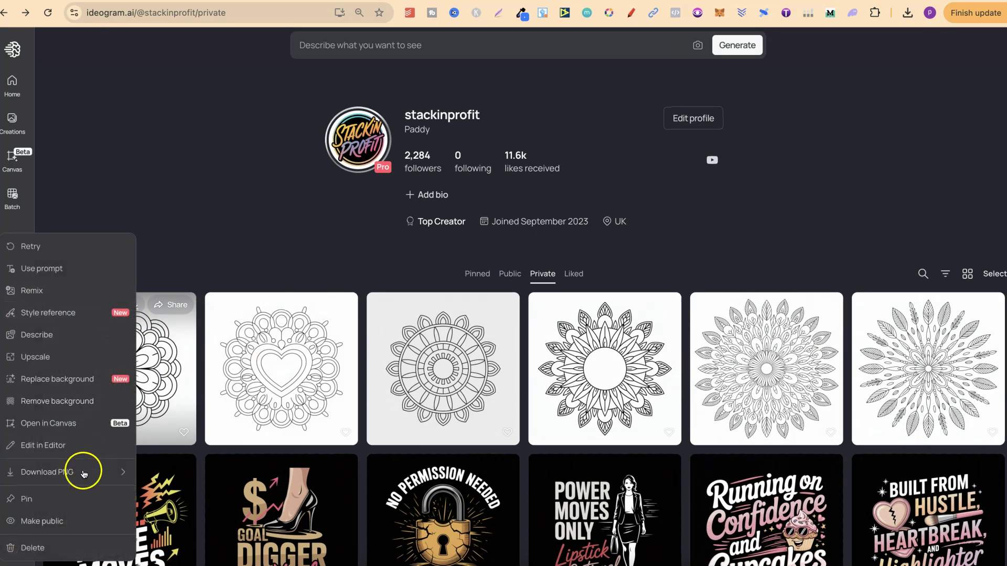
pyautogui.click(101, 520)
pyautogui.click(275, 304)
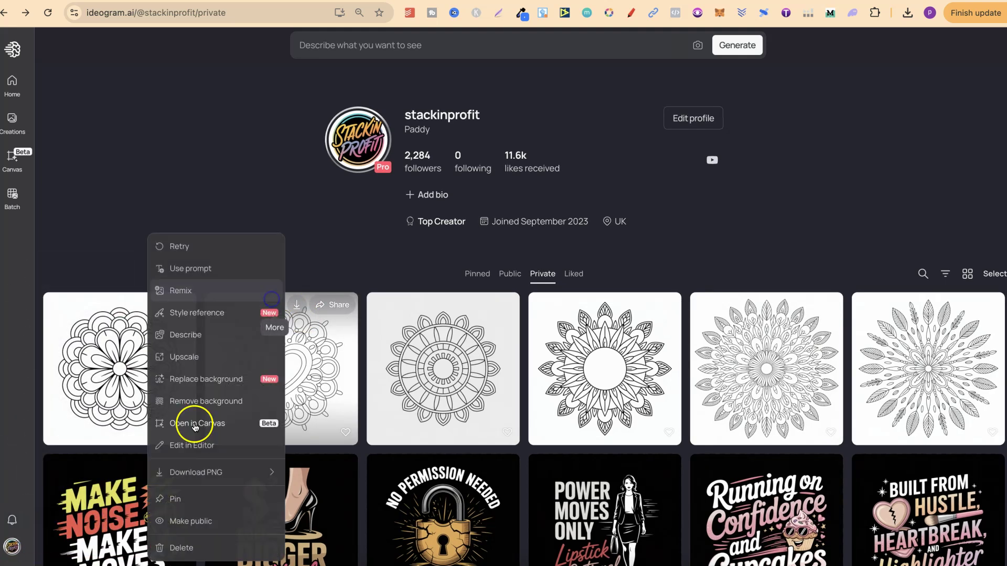
pyautogui.click(204, 521)
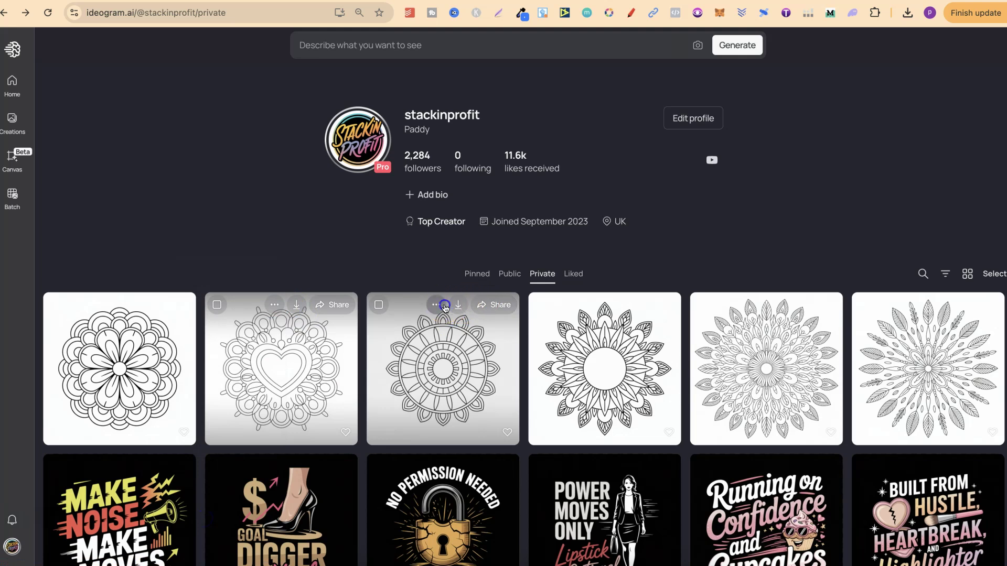
pyautogui.click(435, 305)
pyautogui.click(366, 535)
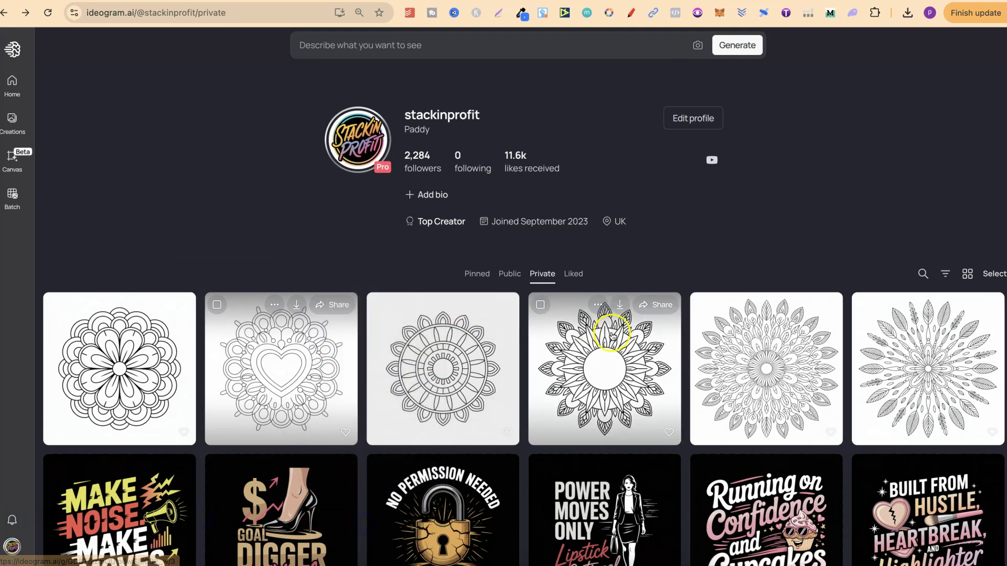
# Make mandalas four to six public, view the Public tab, and open the prompts page
pyautogui.click(597, 308)
pyautogui.click(512, 521)
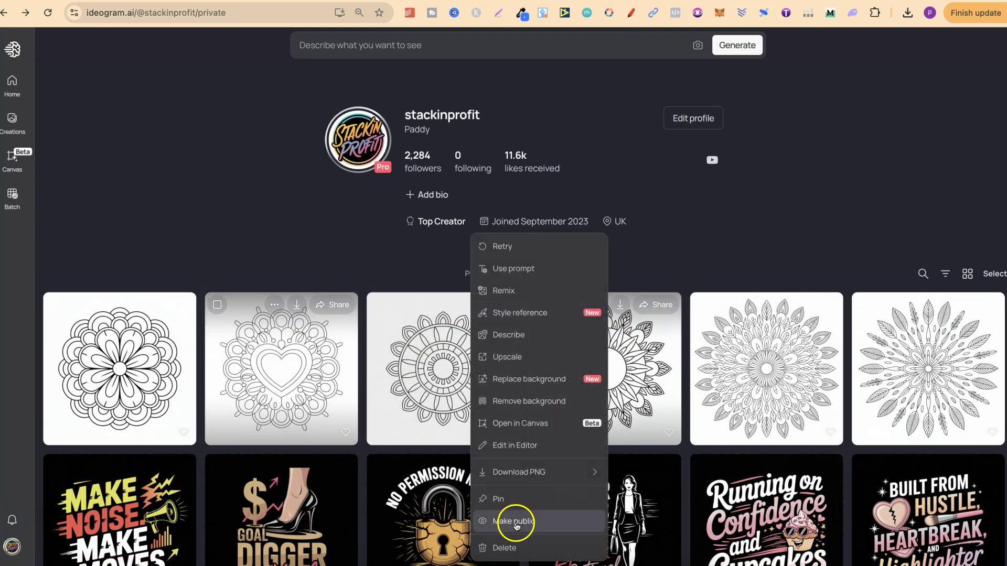
pyautogui.click(764, 308)
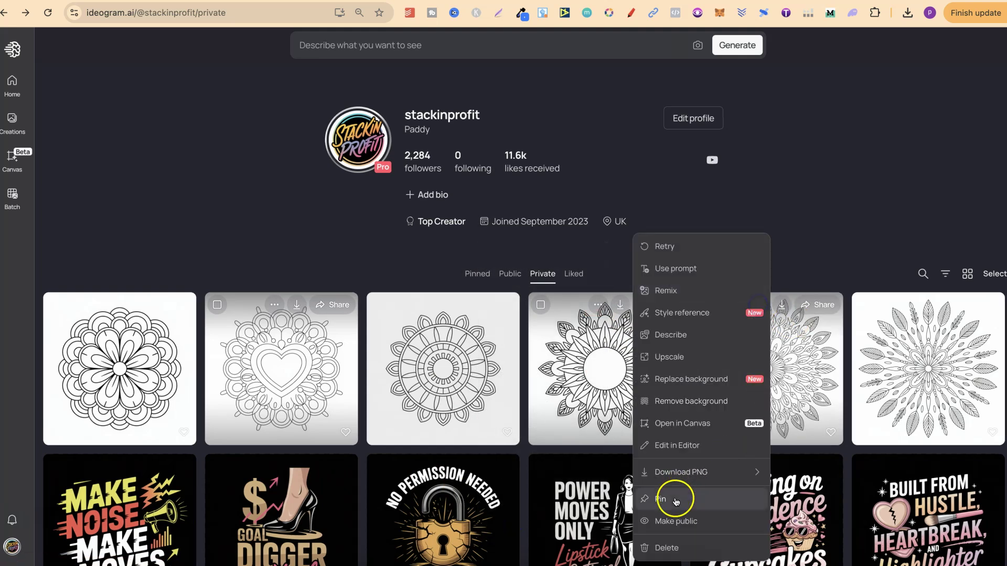
pyautogui.click(669, 519)
pyautogui.click(921, 304)
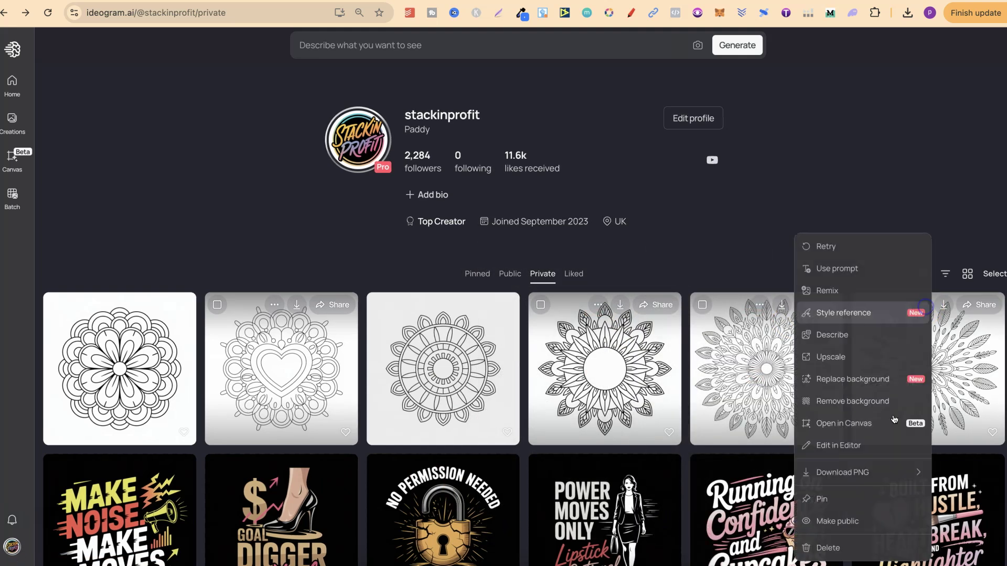
pyautogui.click(856, 522)
pyautogui.click(504, 276)
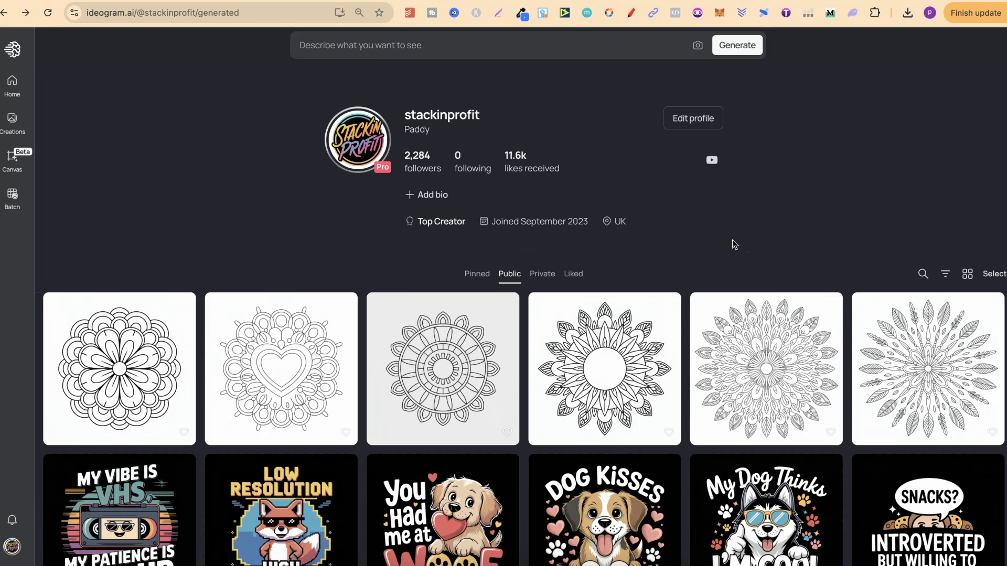
pyautogui.click(787, 1)
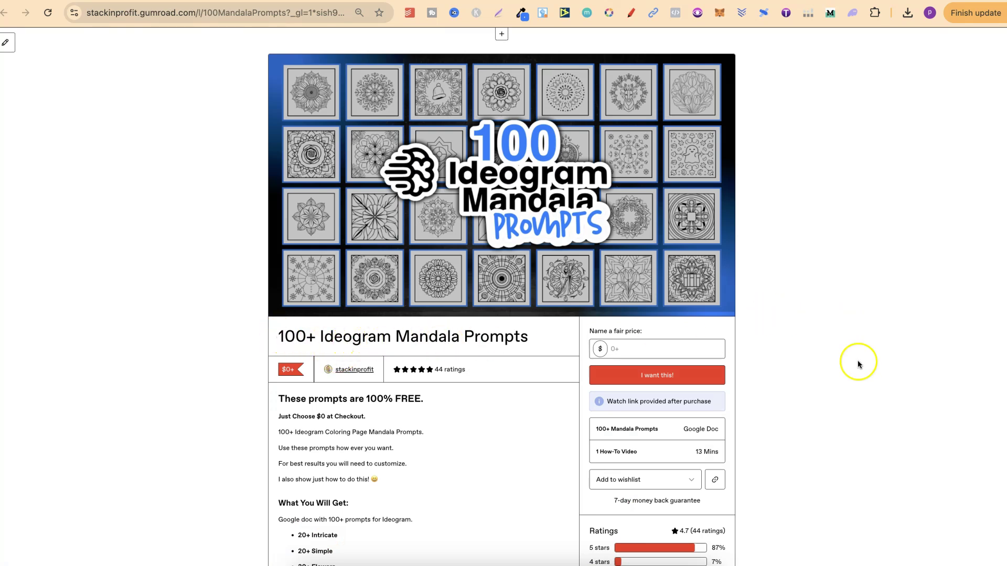
# Scroll the free Mandala Prompts listing, then return to ChatGPT and open the first mandala's details
pyautogui.scroll(-1, 861, 413)
pyautogui.scroll(-20, 863, 418)
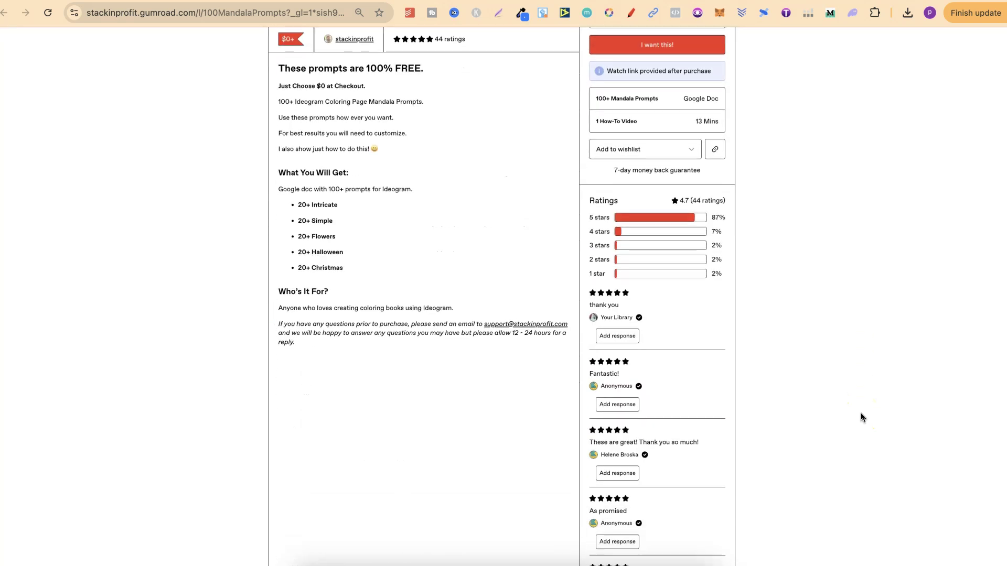
pyautogui.scroll(20, 860, 418)
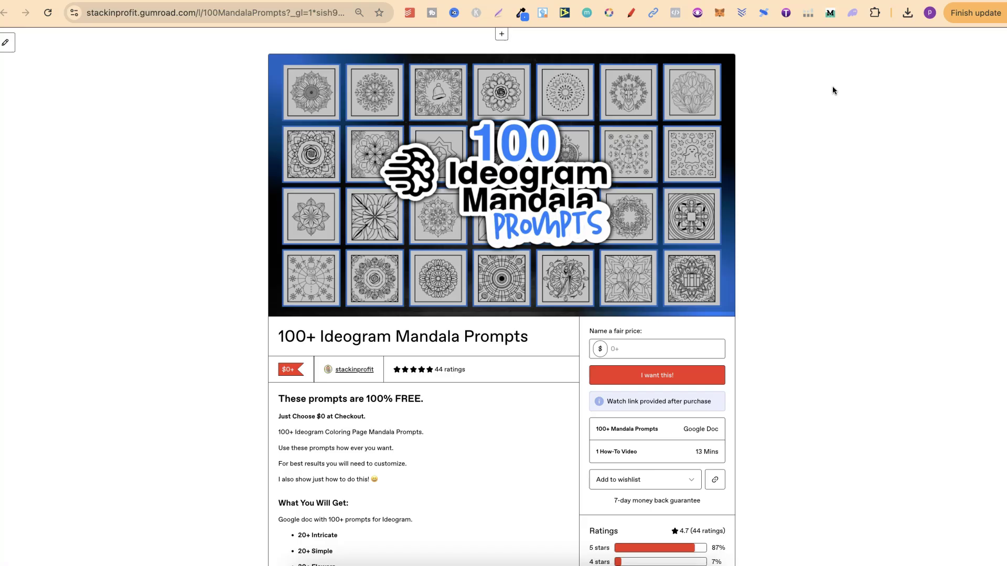
pyautogui.hotkey('ctrl', 'Tab')
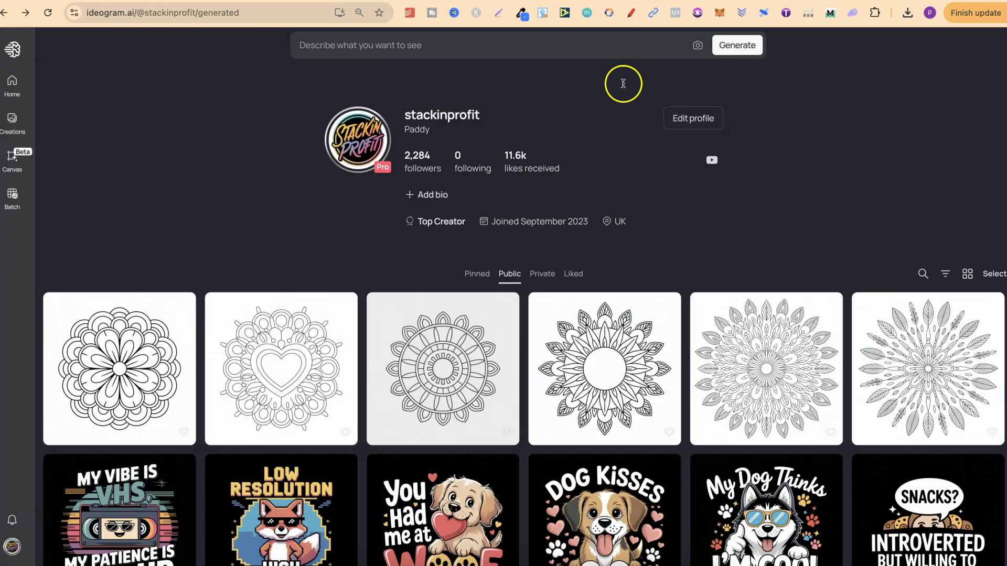
pyautogui.click(118, 350)
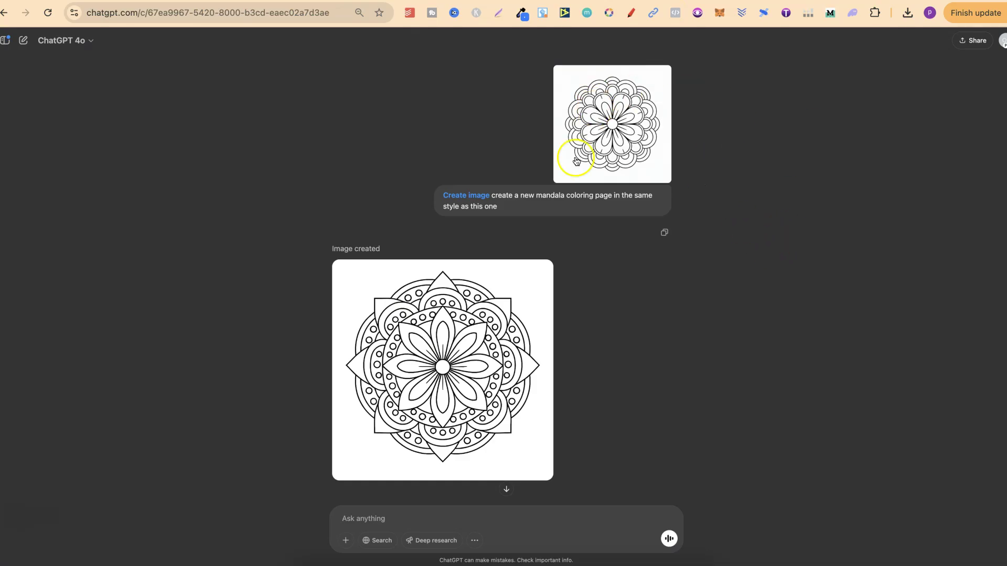
pyautogui.click(492, 198)
pyautogui.moveTo(505, 200); pyautogui.dragTo(630, 207)
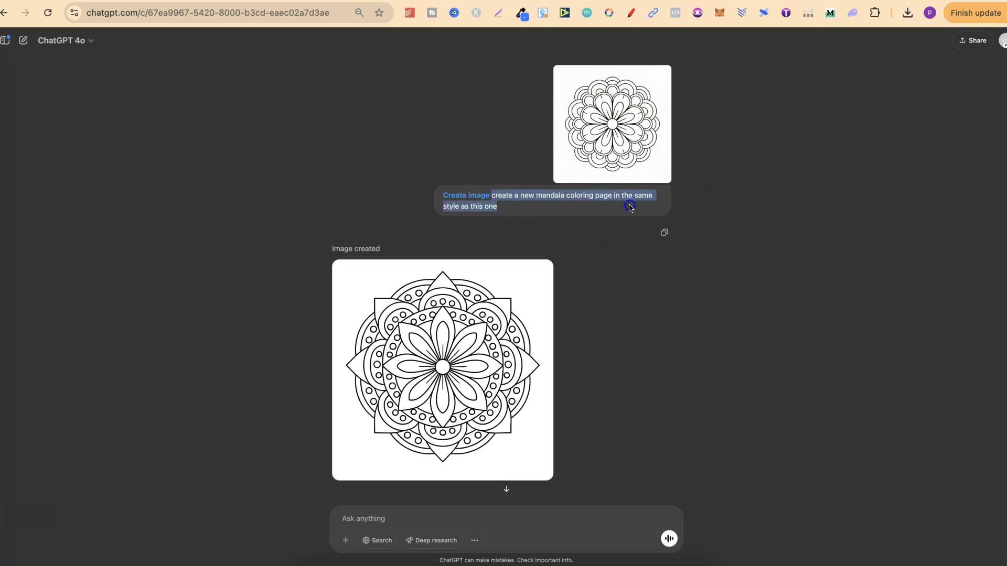
pyautogui.click(753, 323)
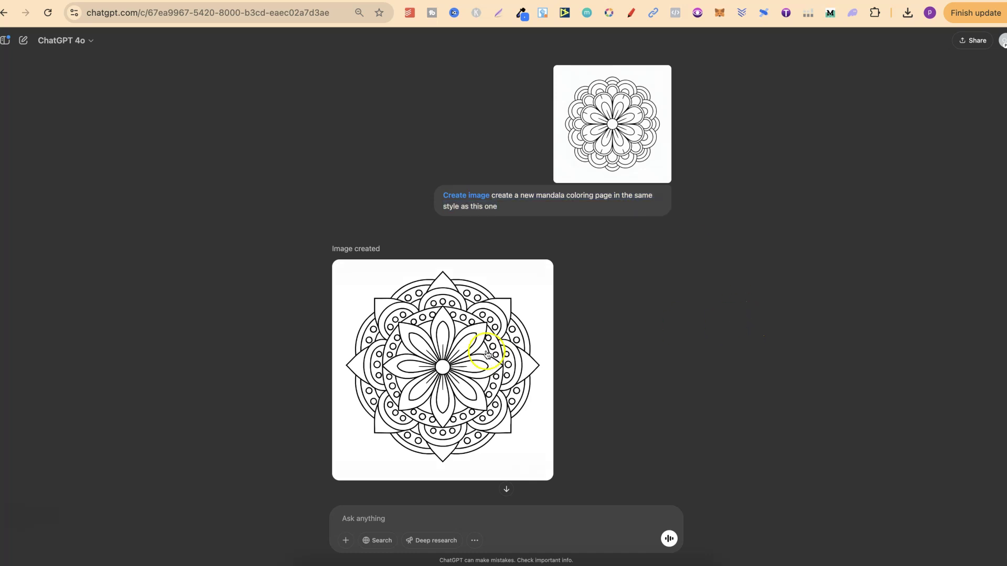
pyautogui.click(461, 356)
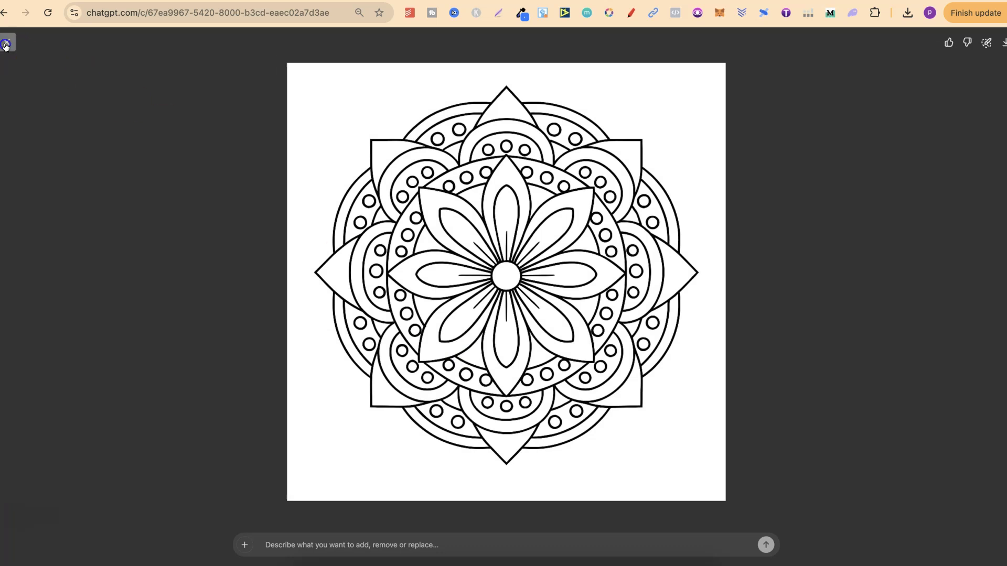
pyautogui.click(6, 42)
pyautogui.scroll(-10, 800, 337)
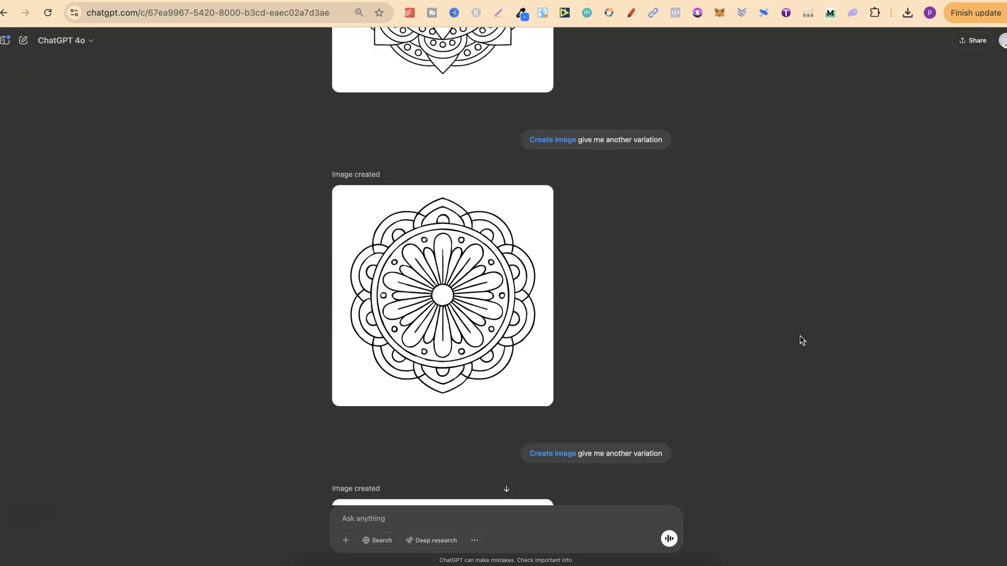
pyautogui.click(477, 304)
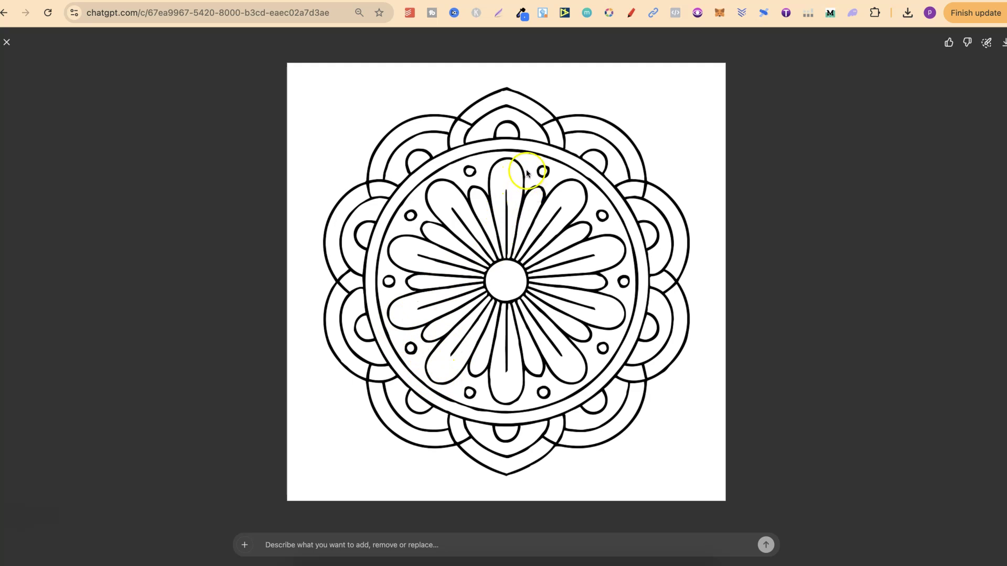
pyautogui.click(5, 45)
pyautogui.scroll(-7, 807, 341)
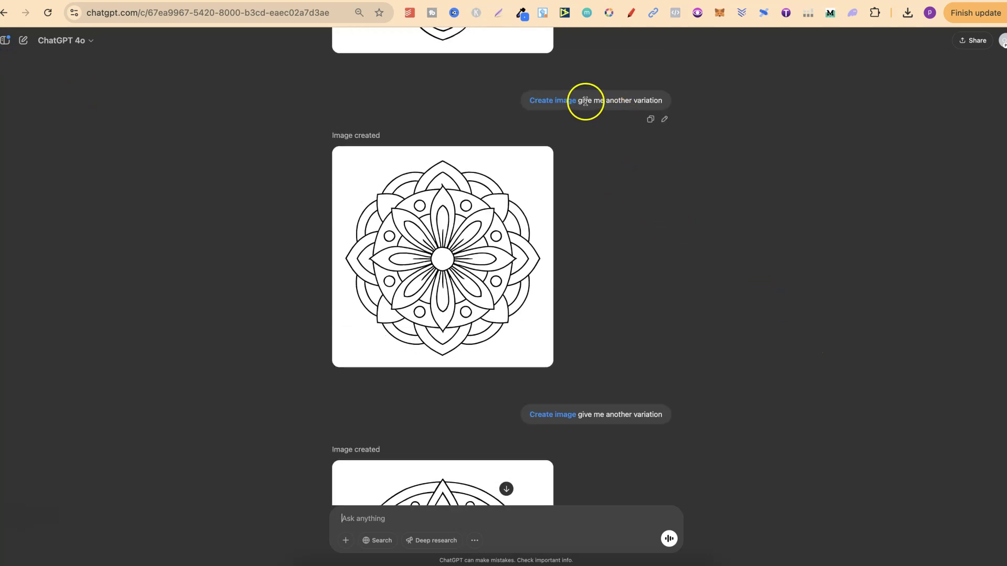
pyautogui.moveTo(578, 101); pyautogui.dragTo(601, 100)
pyautogui.click(372, 264)
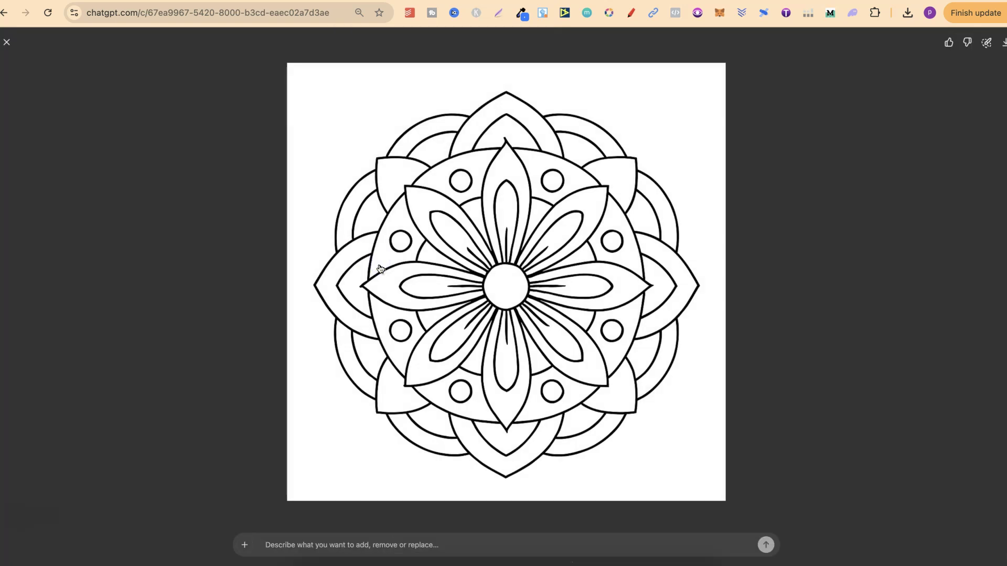
pyautogui.click(6, 42)
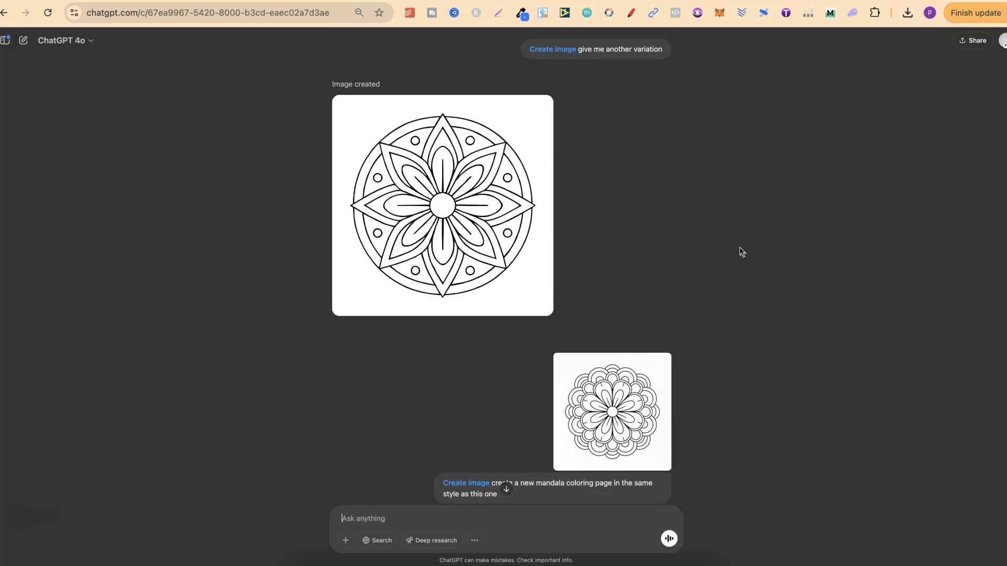
# Highlight the new-mandala prompt and the 6-minute cooldown wait in ChatGPT's reply
pyautogui.click(518, 238)
pyautogui.moveTo(518, 239)
pyautogui.mouseDown()
pyautogui.moveTo(490, 215)
pyautogui.moveTo(536, 241)
pyautogui.mouseUp()
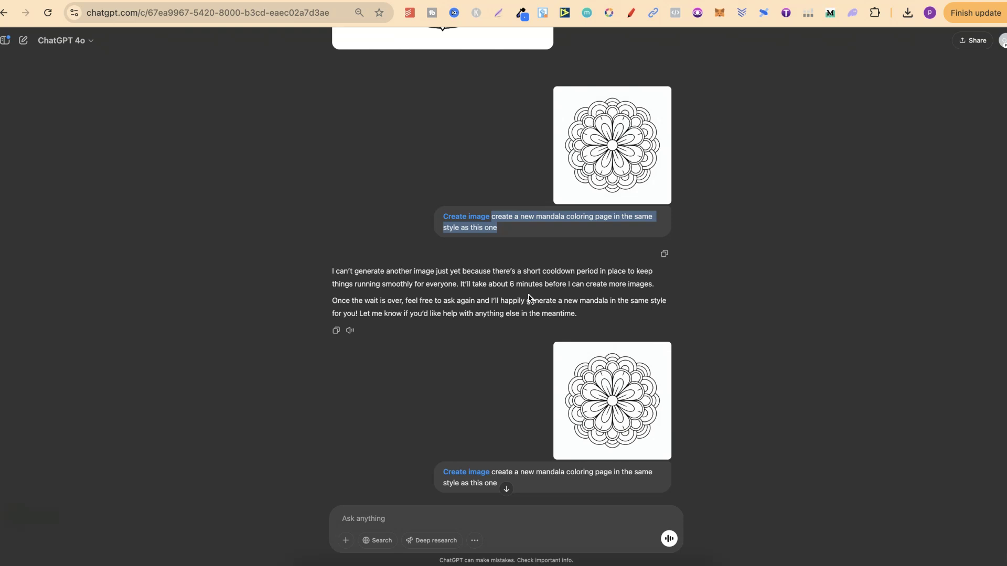
pyautogui.click(564, 293)
pyautogui.moveTo(463, 287); pyautogui.dragTo(565, 287)
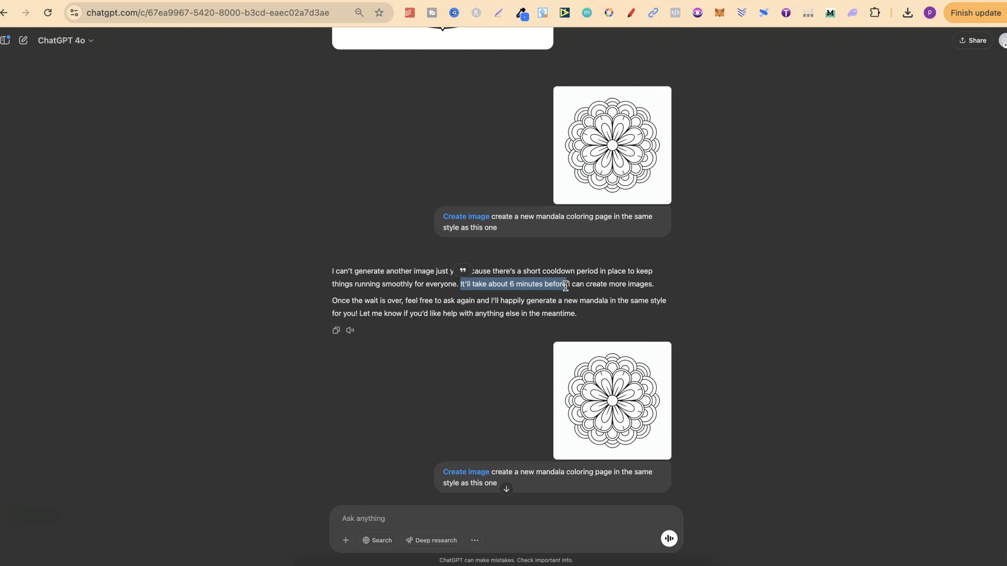
pyautogui.click(565, 287)
pyautogui.moveTo(509, 285); pyautogui.dragTo(545, 285)
pyautogui.scroll(-3, 745, 310)
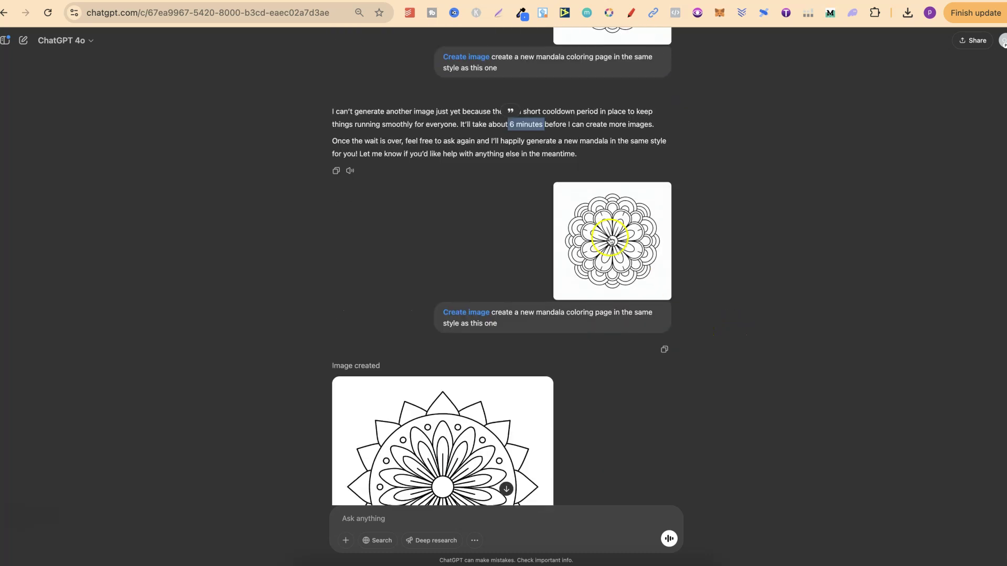
pyautogui.scroll(-8, 747, 313)
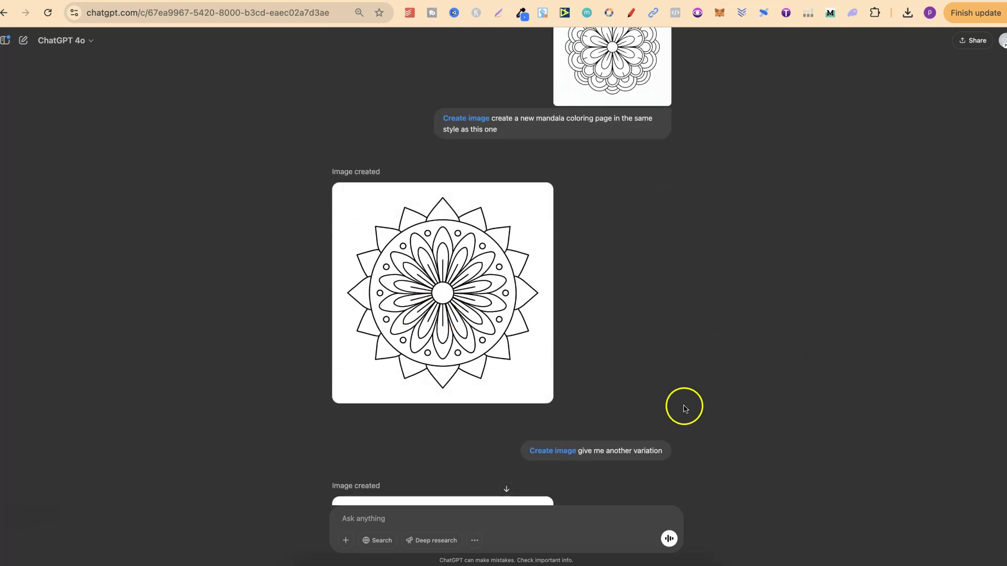
pyautogui.scroll(6, 835, 341)
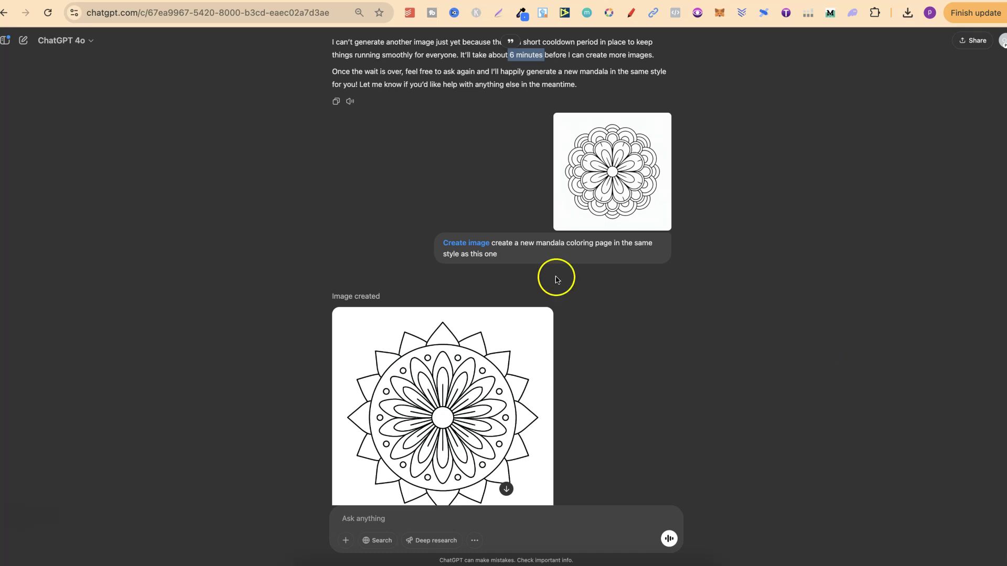
# Copy the earlier mandala coloring-page prompt text
pyautogui.tripleClick(491, 245)
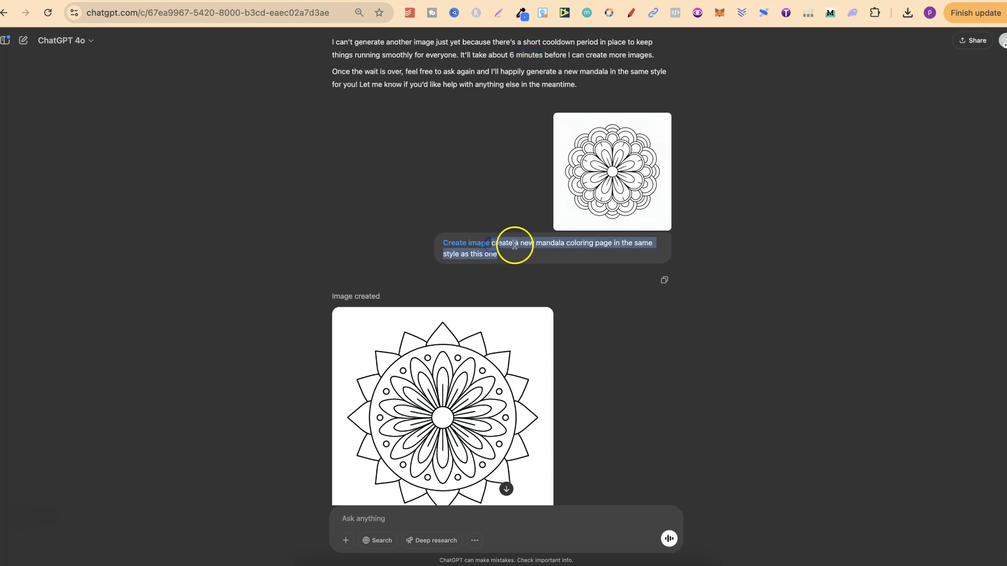
pyautogui.rightClick(515, 246)
pyautogui.click(533, 272)
pyautogui.scroll(-8, 679, 342)
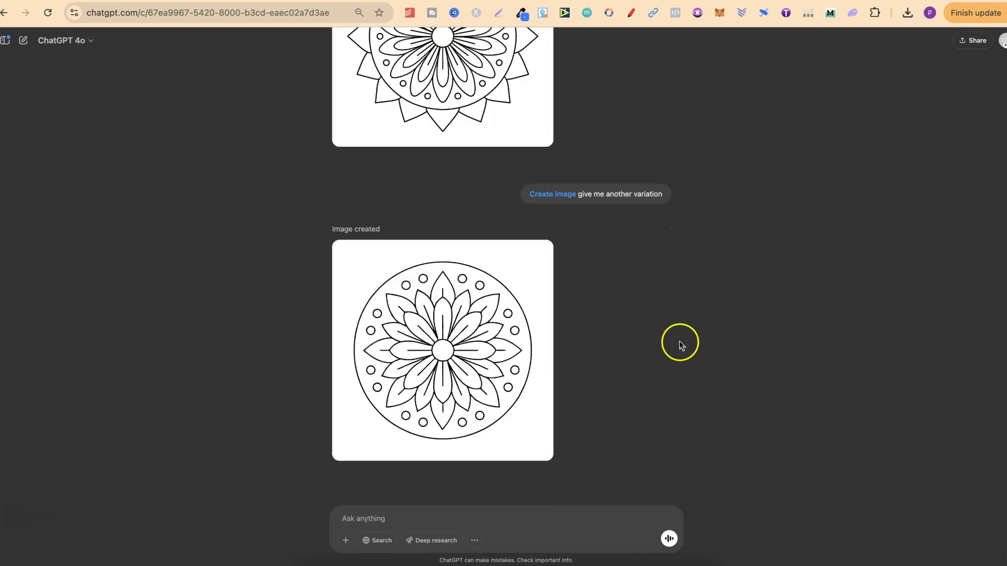
# Download the Ideogram reference mandala as a 100% quality PNG, then return to ChatGPT
pyautogui.hotkey('ctrl', 'Tab')
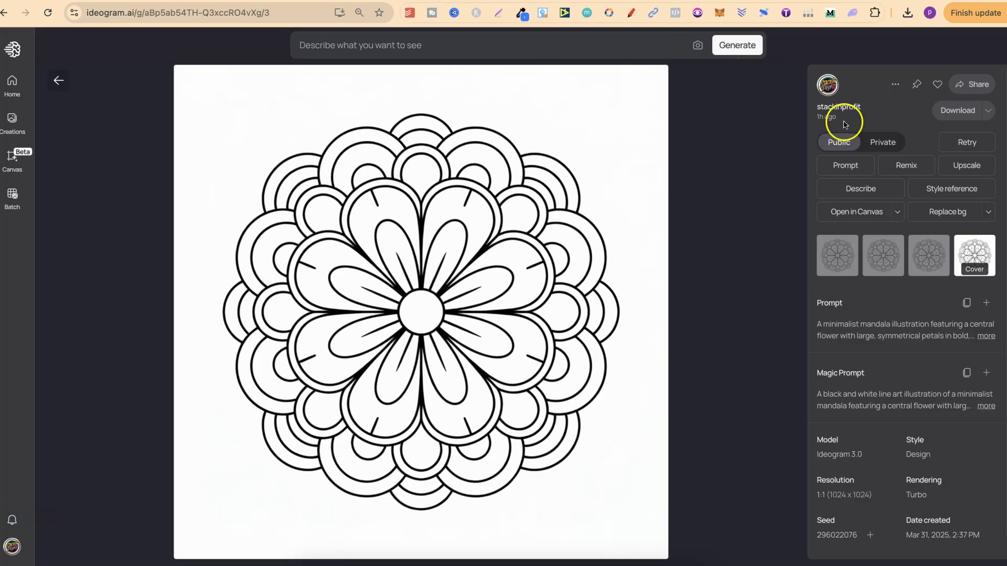
pyautogui.click(895, 86)
pyautogui.moveTo(832, 386)
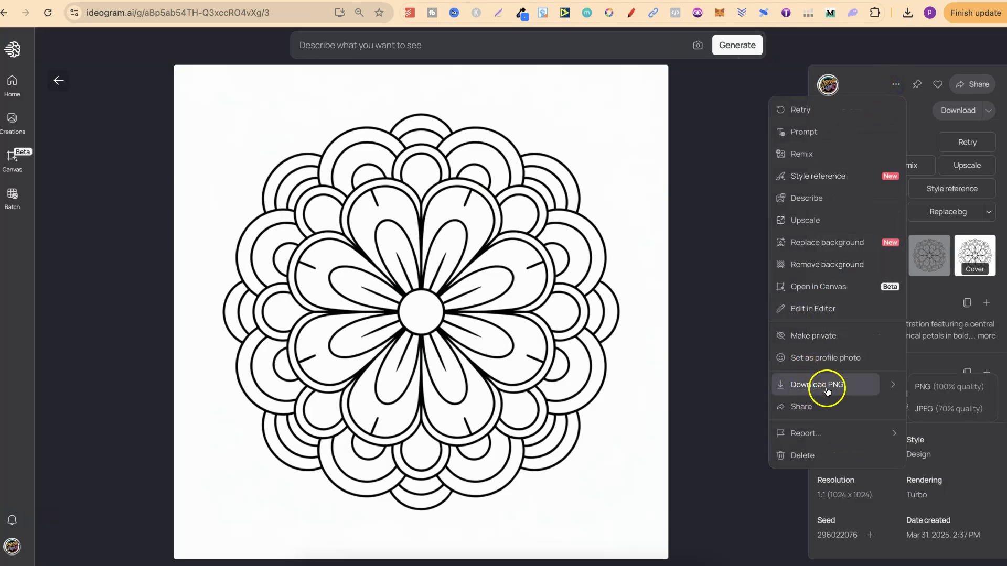
pyautogui.click(928, 387)
pyautogui.hotkey('ctrl', 'shift', 'Tab')
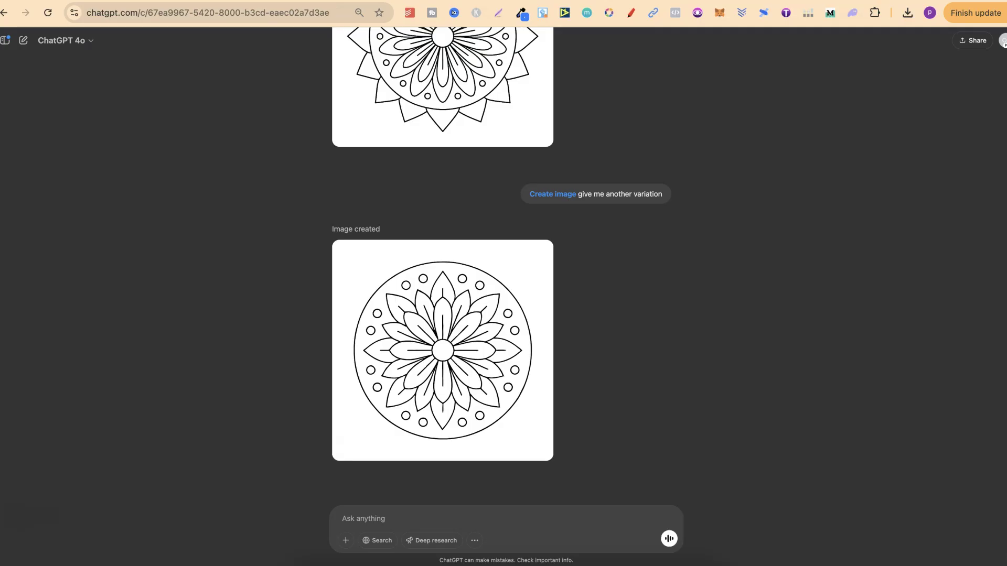
# Attach the downloaded mandala PNG, paste the copied prompt, and send it as a Create image request
pyautogui.click(911, 17)
pyautogui.moveTo(865, 68); pyautogui.dragTo(508, 261)
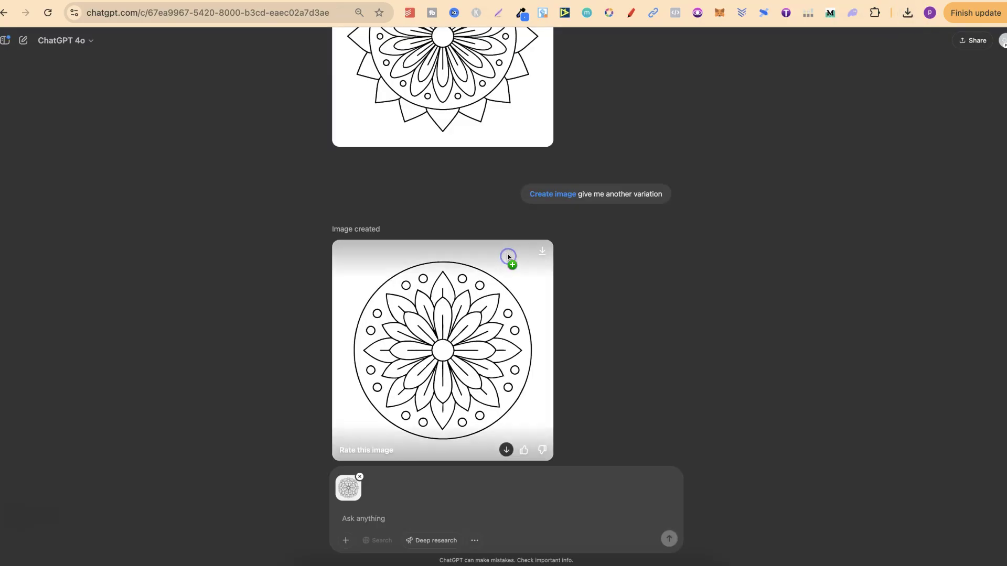
pyautogui.click(365, 519)
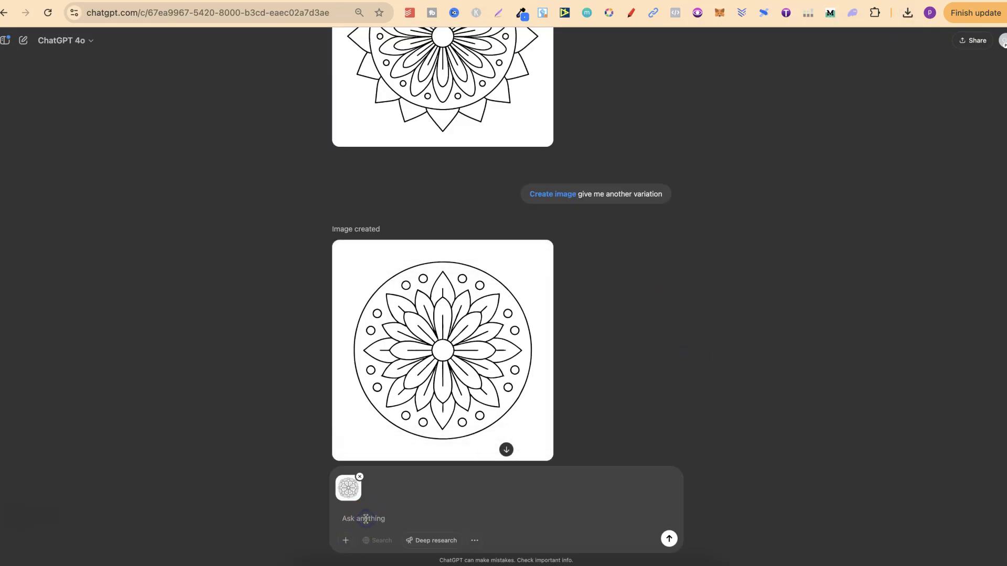
pyautogui.hotkey('ctrl', 'v')
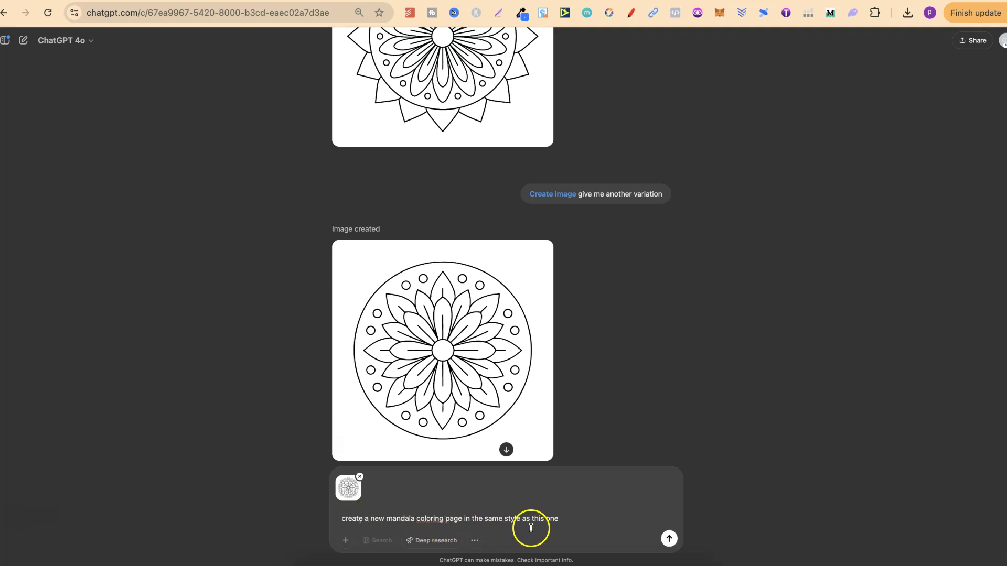
pyautogui.click(476, 541)
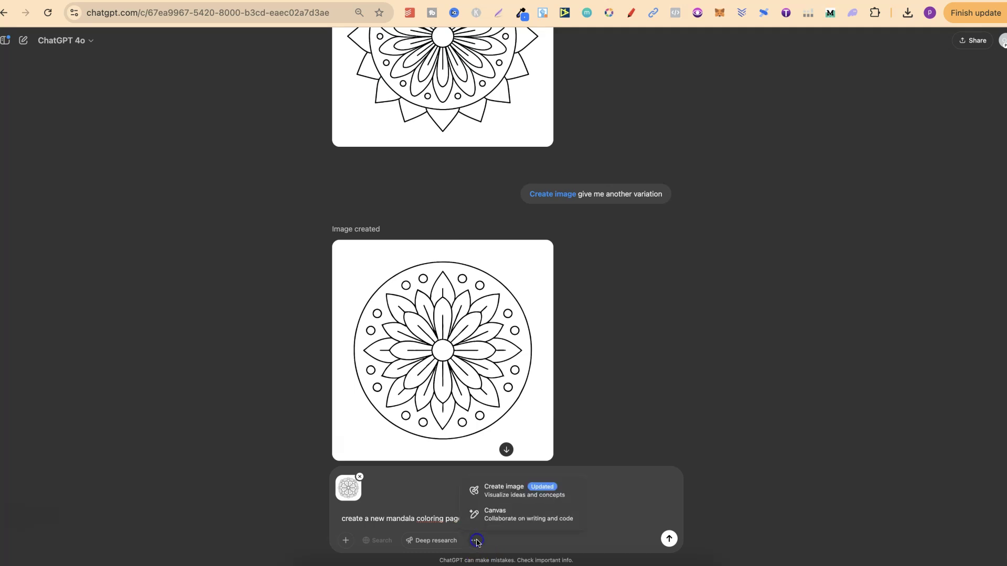
pyautogui.click(532, 493)
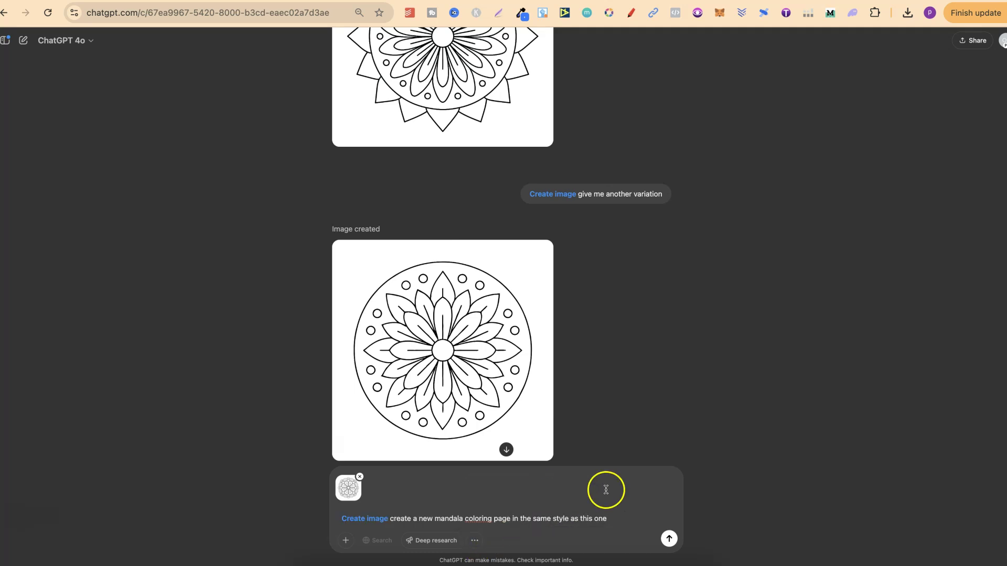
pyautogui.click(668, 539)
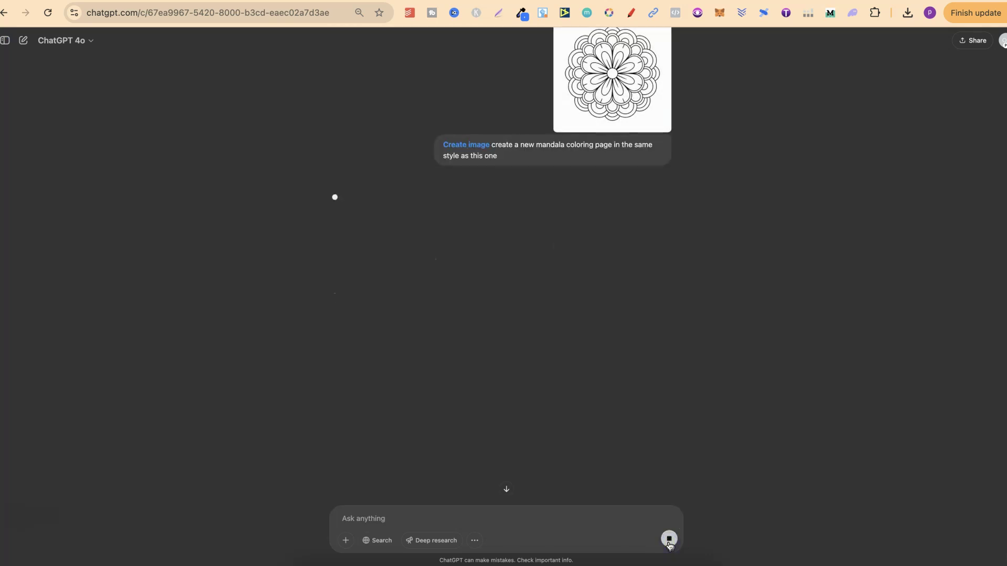
# Let the same-style mandala coloring page generate, then view it full-screen and close the viewer
pyautogui.click(669, 540)
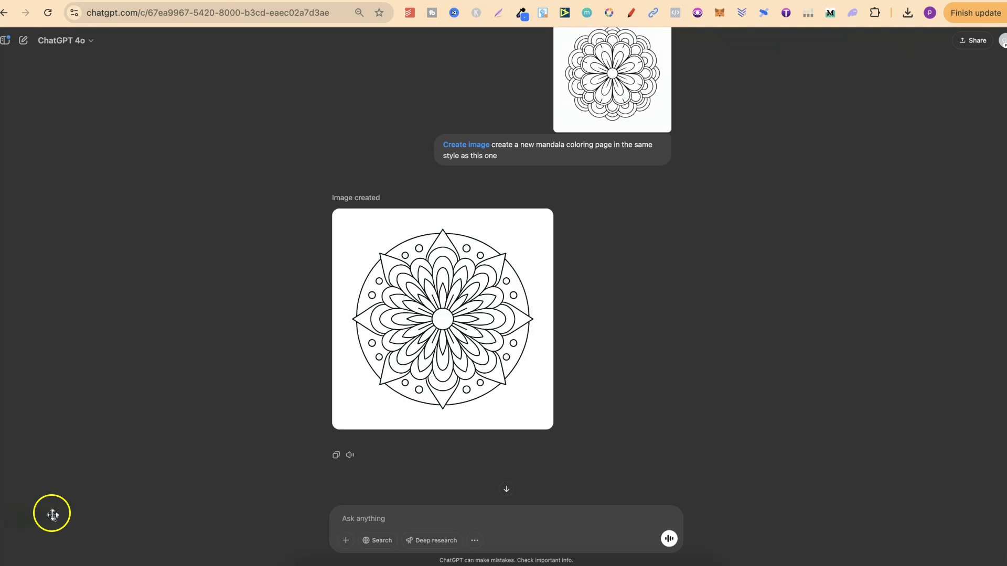
pyautogui.click(414, 328)
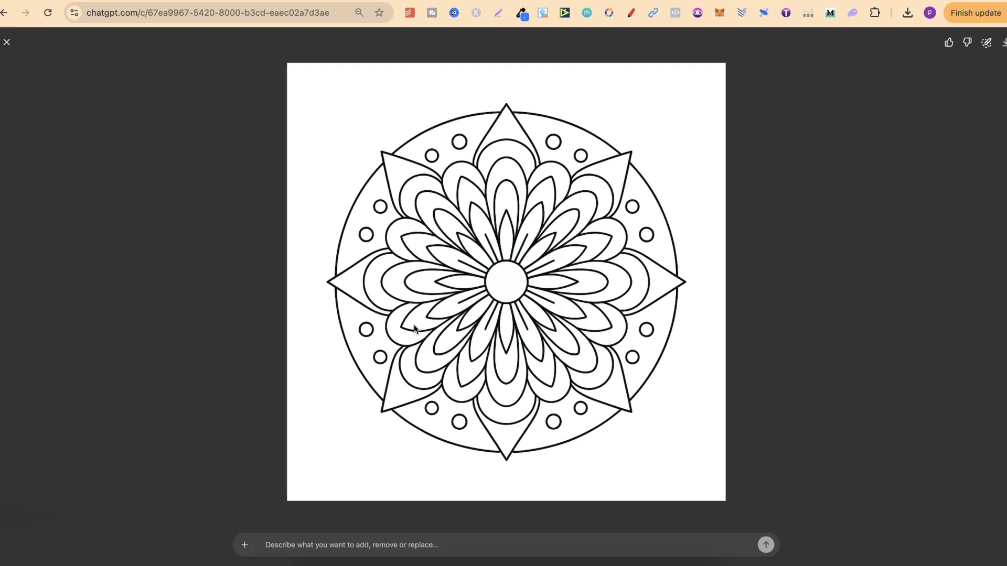
pyautogui.click(7, 42)
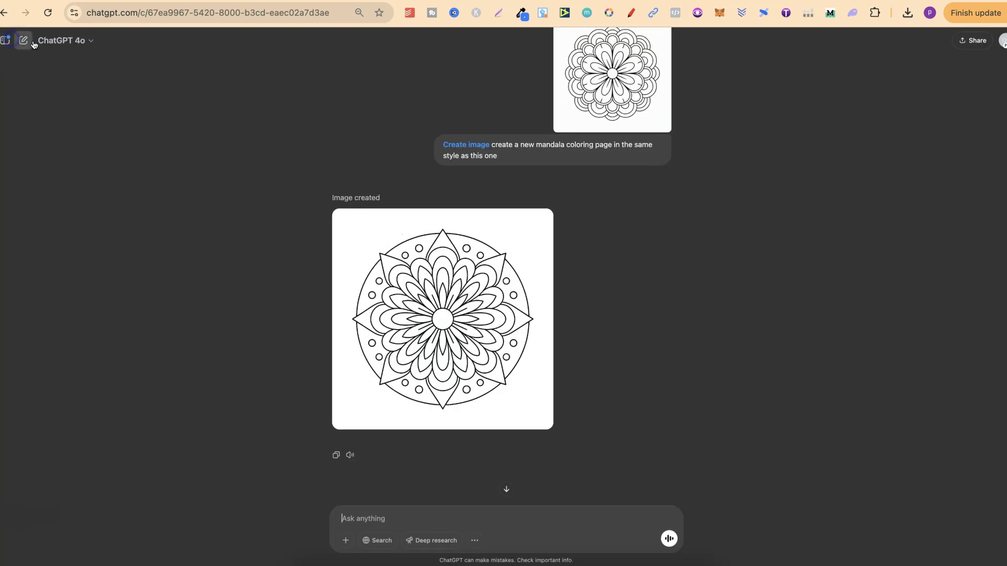
pyautogui.click(774, 284)
# Switch to Canva and step through the mandala design from page 1 to page 6
pyautogui.click(540, 5)
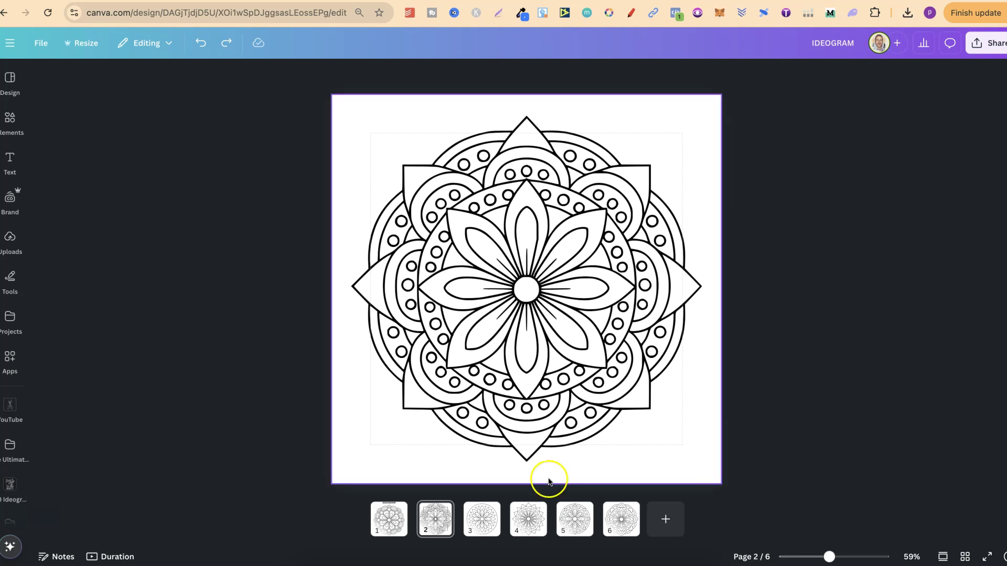
pyautogui.click(438, 526)
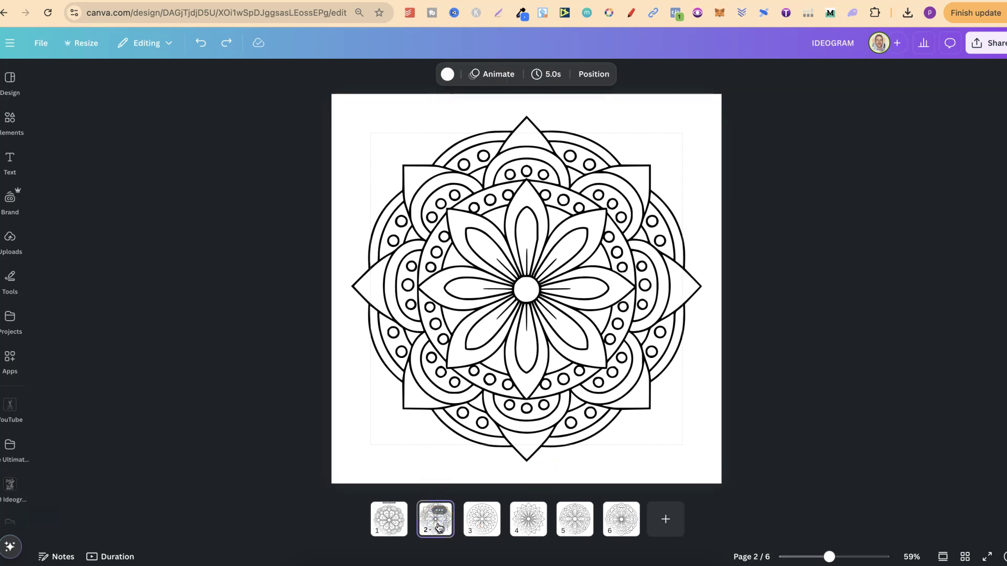
pyautogui.click(393, 523)
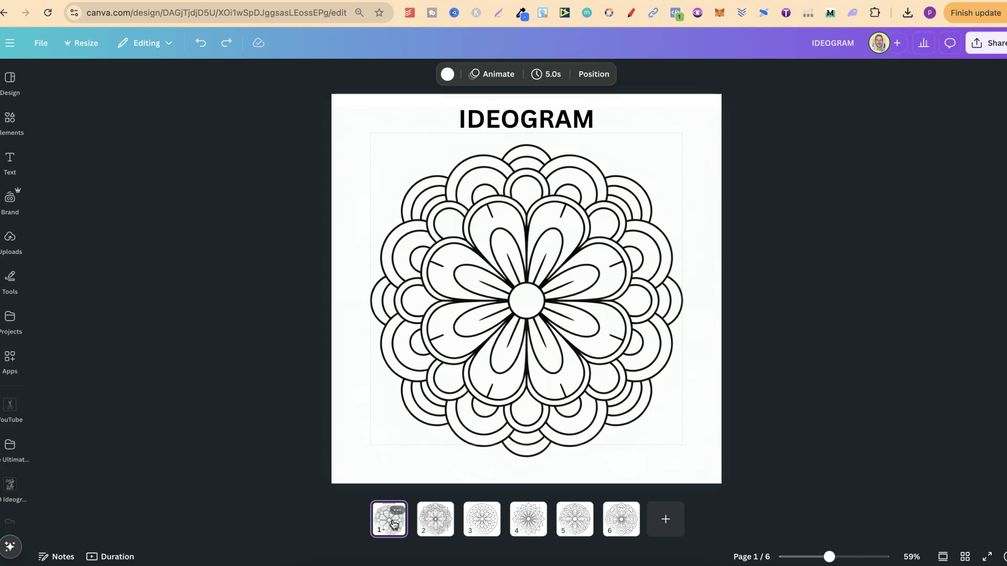
pyautogui.click(438, 524)
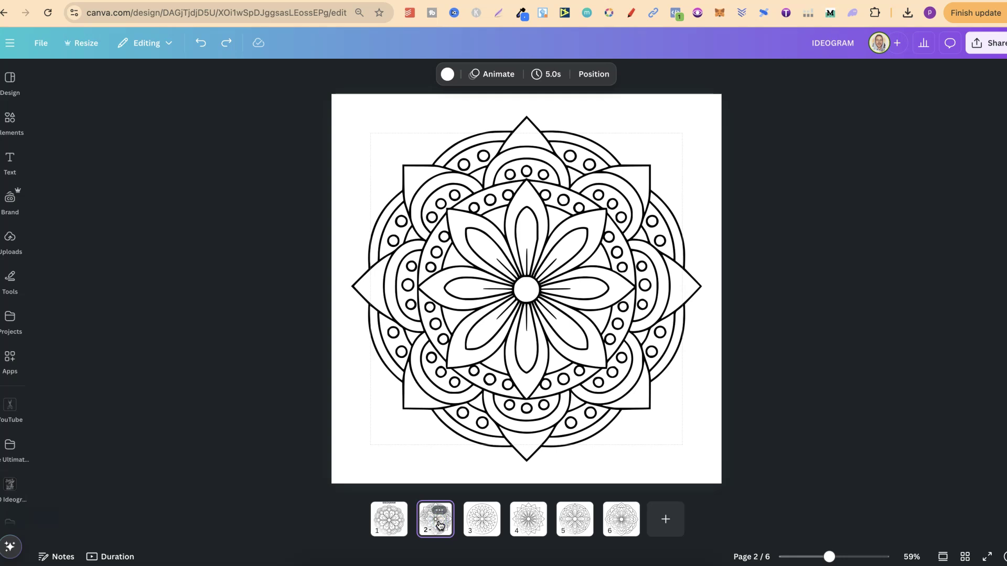
pyautogui.press('Right')
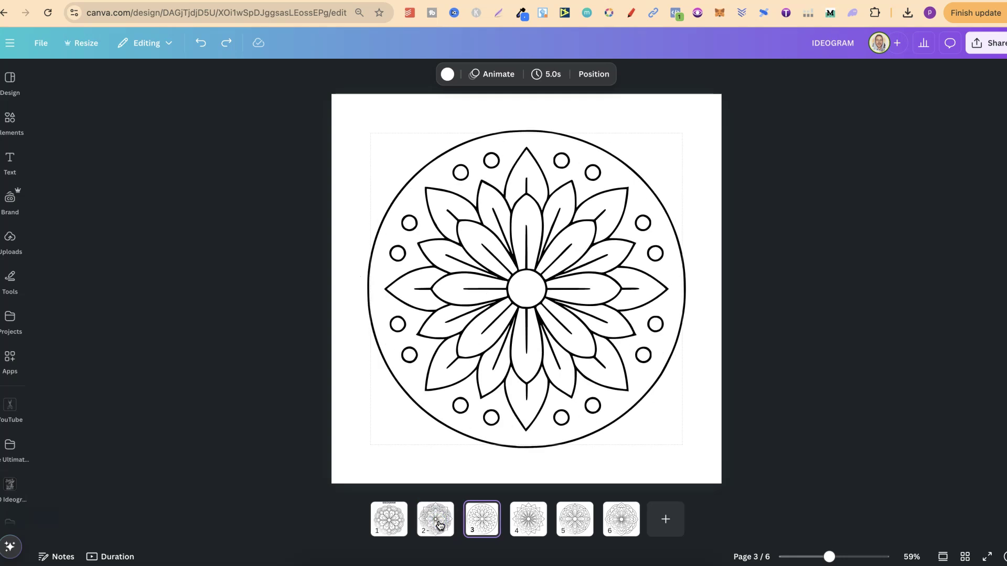
pyautogui.press('Right')
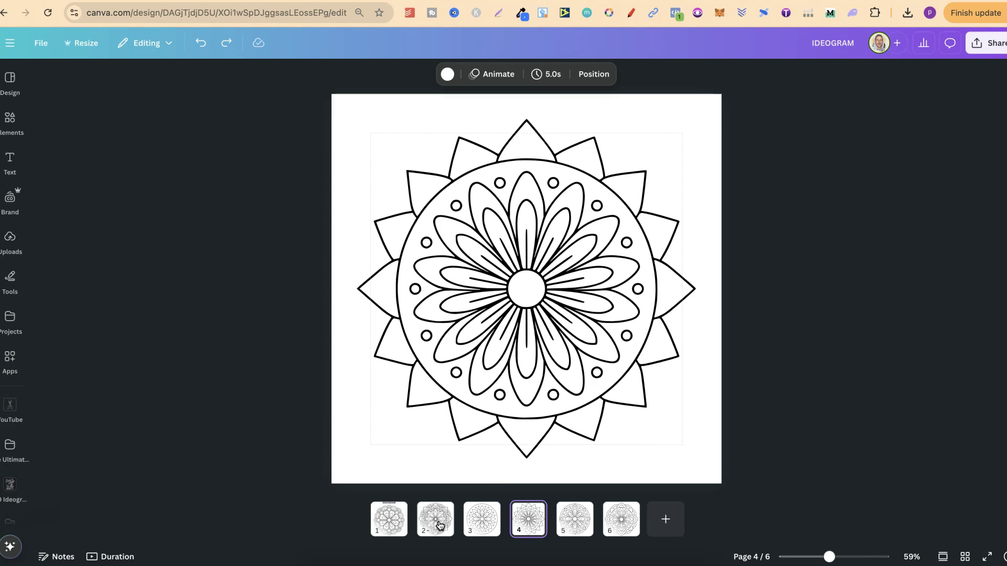
pyautogui.press('Right')
pyautogui.press('Right')
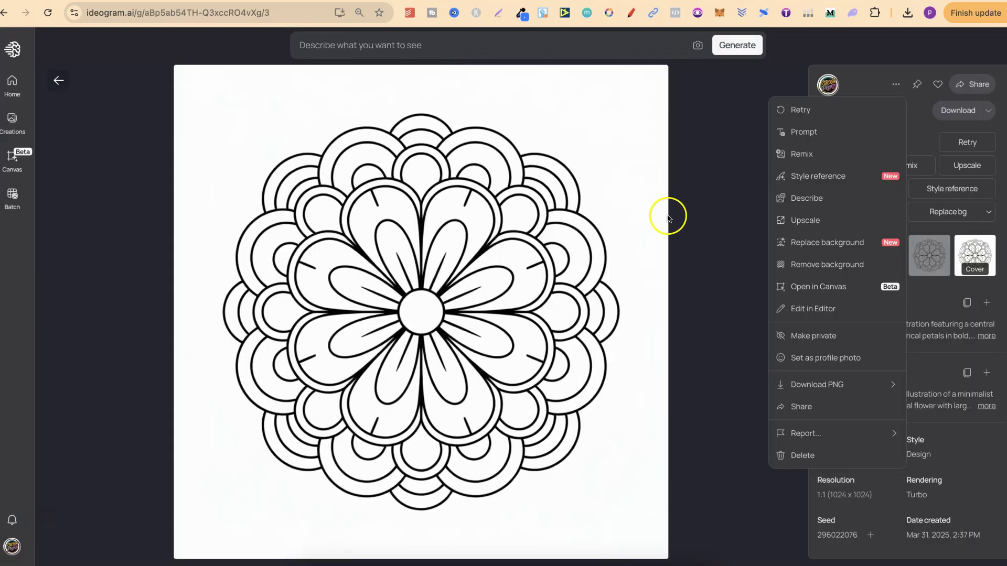
# Close the mandala image's action menu and go back to the Ideogram profile gallery of mandala line-art images
pyautogui.click(58, 81)
pyautogui.click(56, 80)
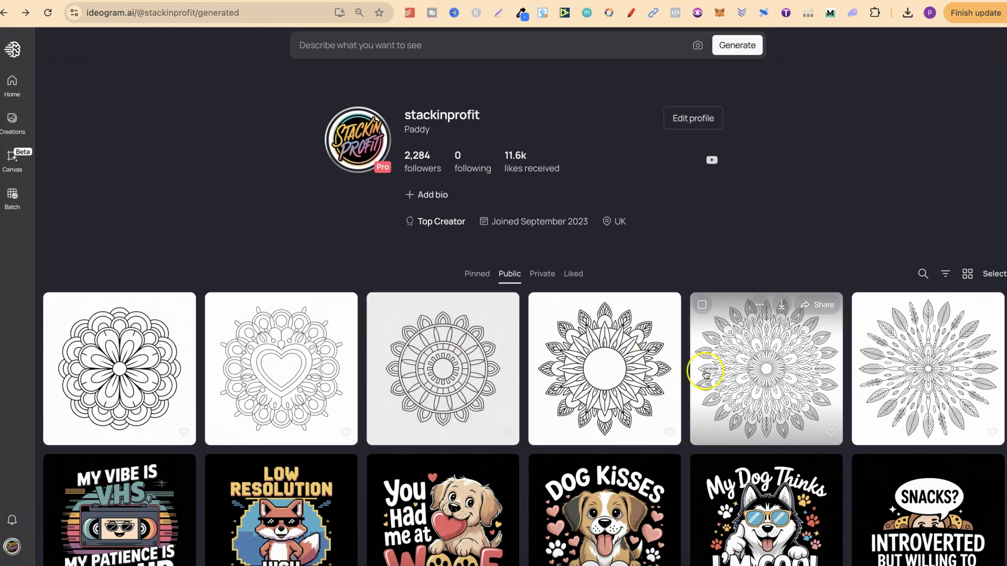
pyautogui.scroll(-7, 702, 374)
pyautogui.scroll(-7, 705, 375)
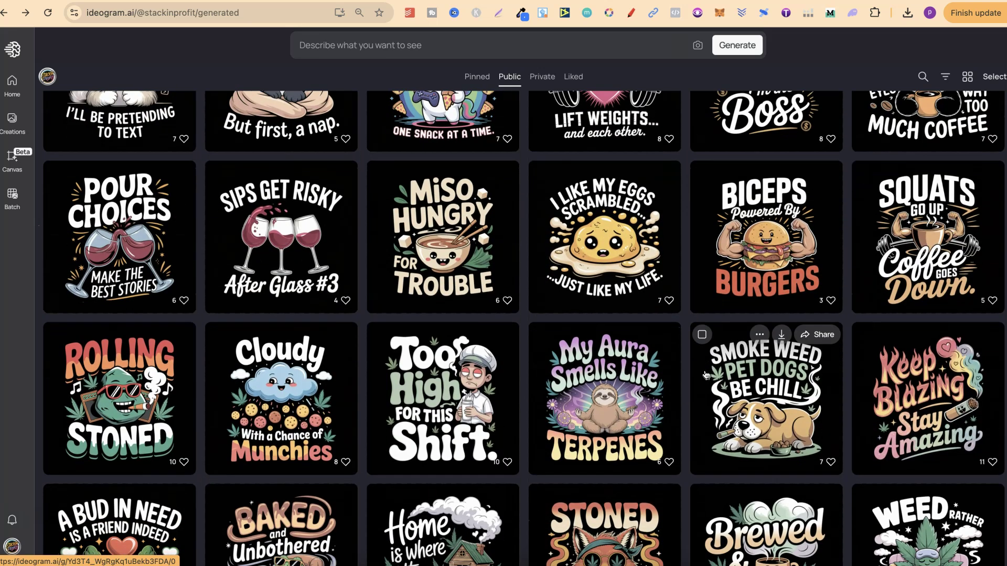
pyautogui.scroll(15, 705, 375)
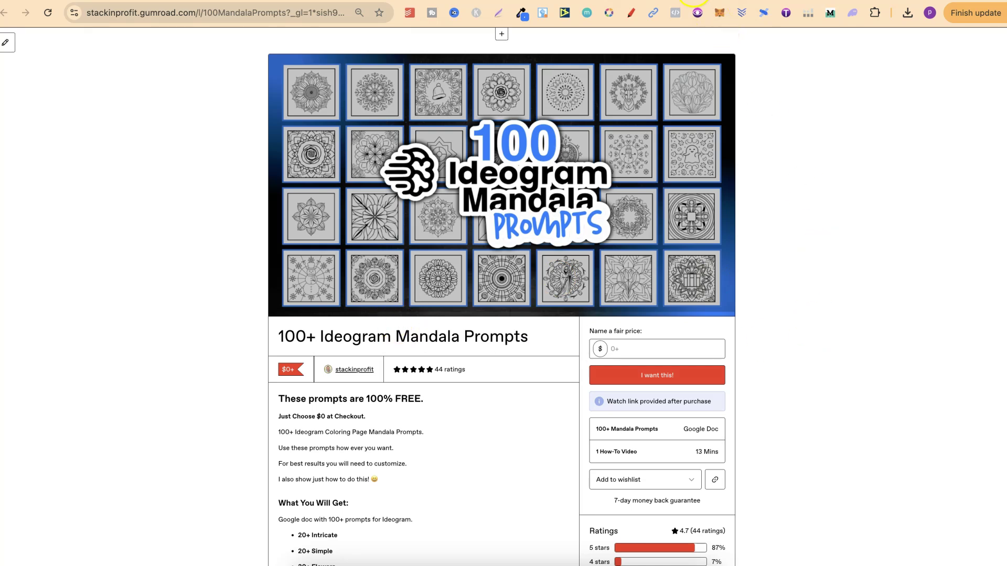
pyautogui.click(721, 28)
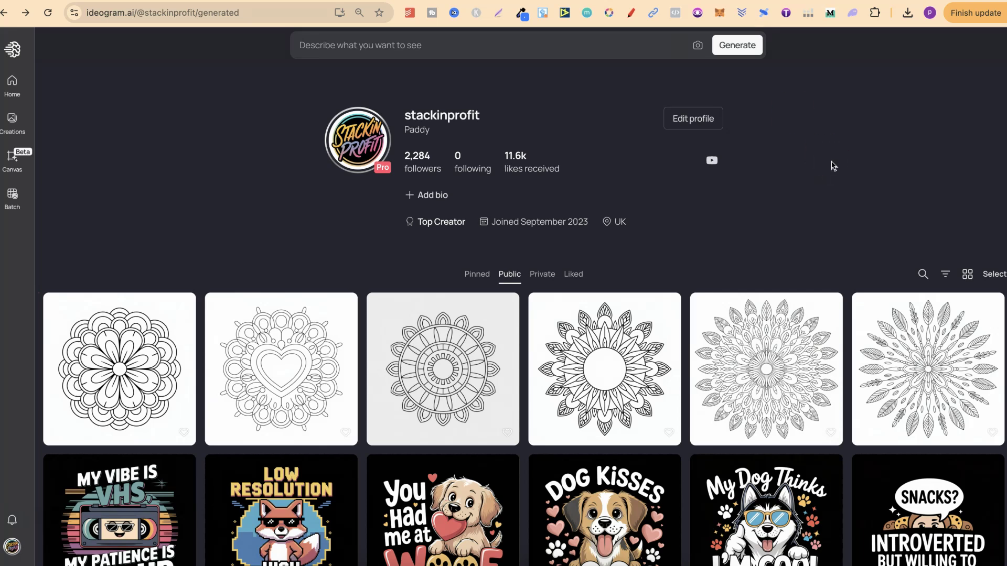